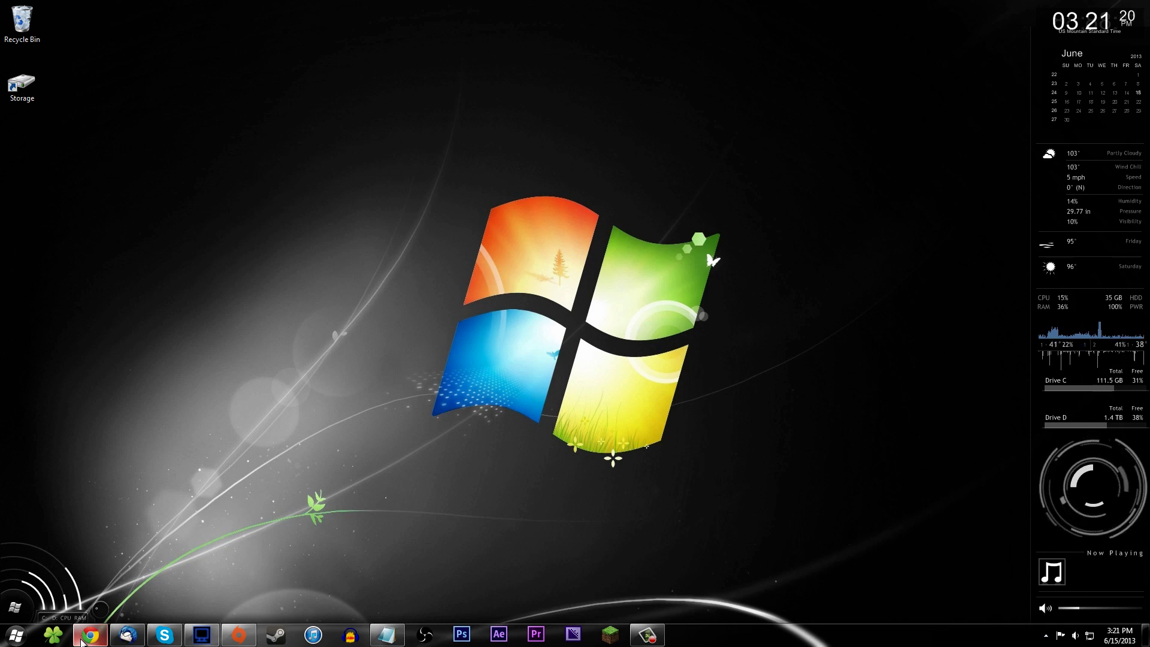
# Restore the Chrome window showing the Aether II – Genesis of the Void v1.02 forum topic.
pyautogui.click(89, 635)
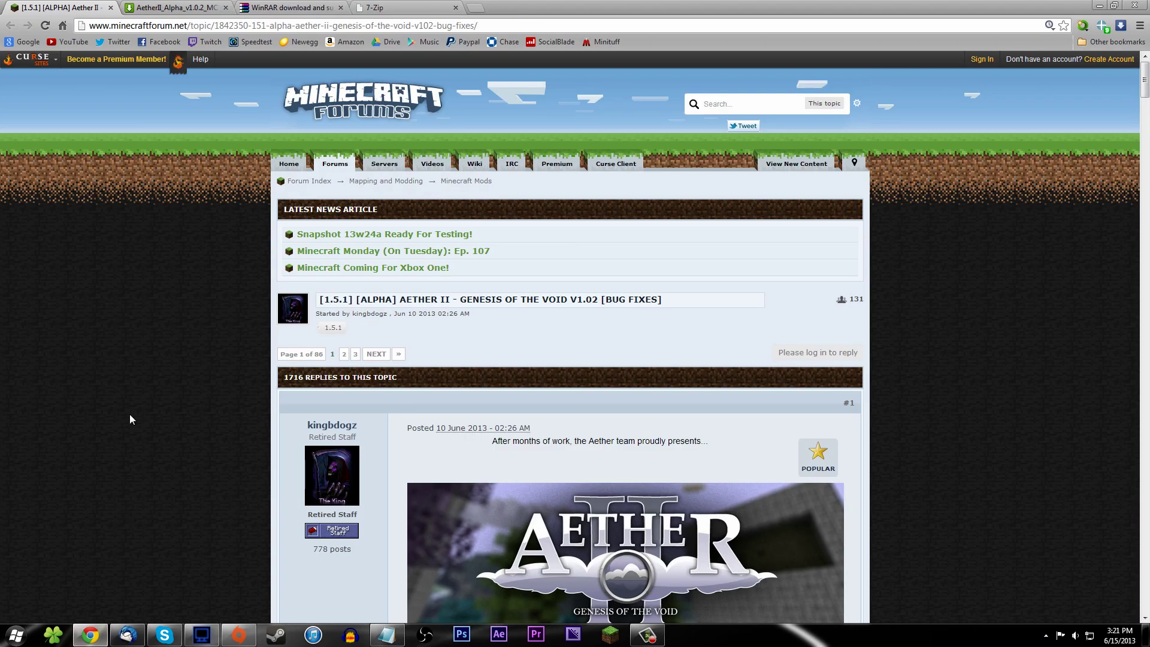
# Check the [1.5.1] version tag in the Aether II thread title.
pyautogui.scroll(-4, 131, 418)
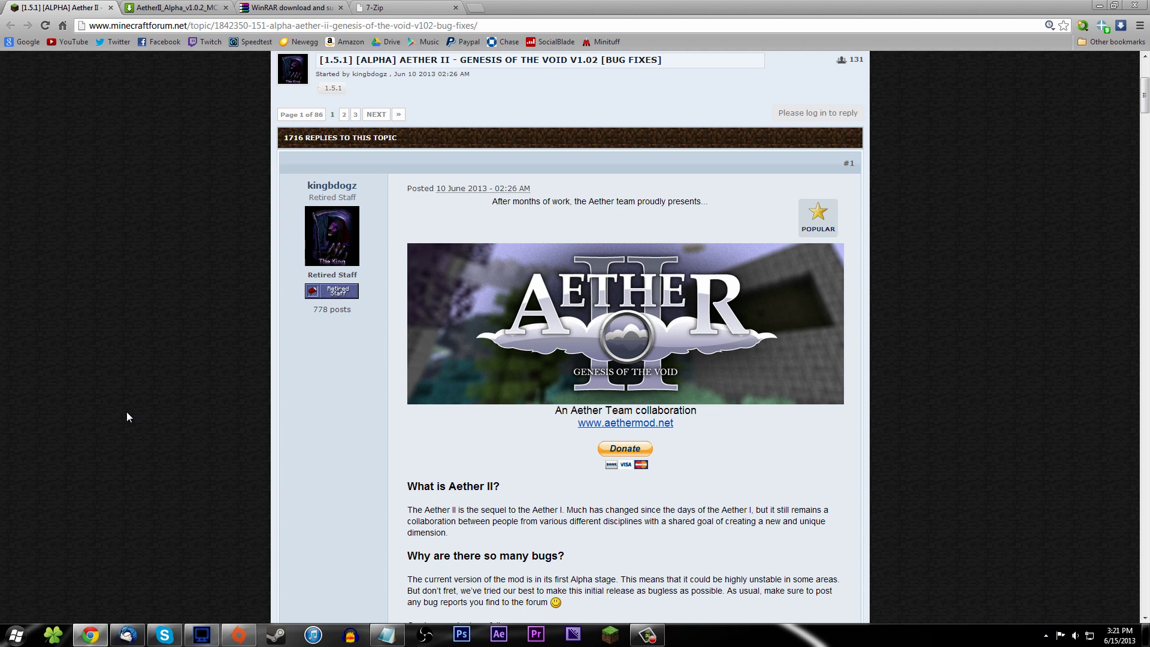
pyautogui.moveTo(320, 60); pyautogui.dragTo(353, 60)
pyautogui.click(512, 120)
# Read down to the download links and switch to the Aether II zip's MediaFire page.
pyautogui.scroll(-4, 520, 165)
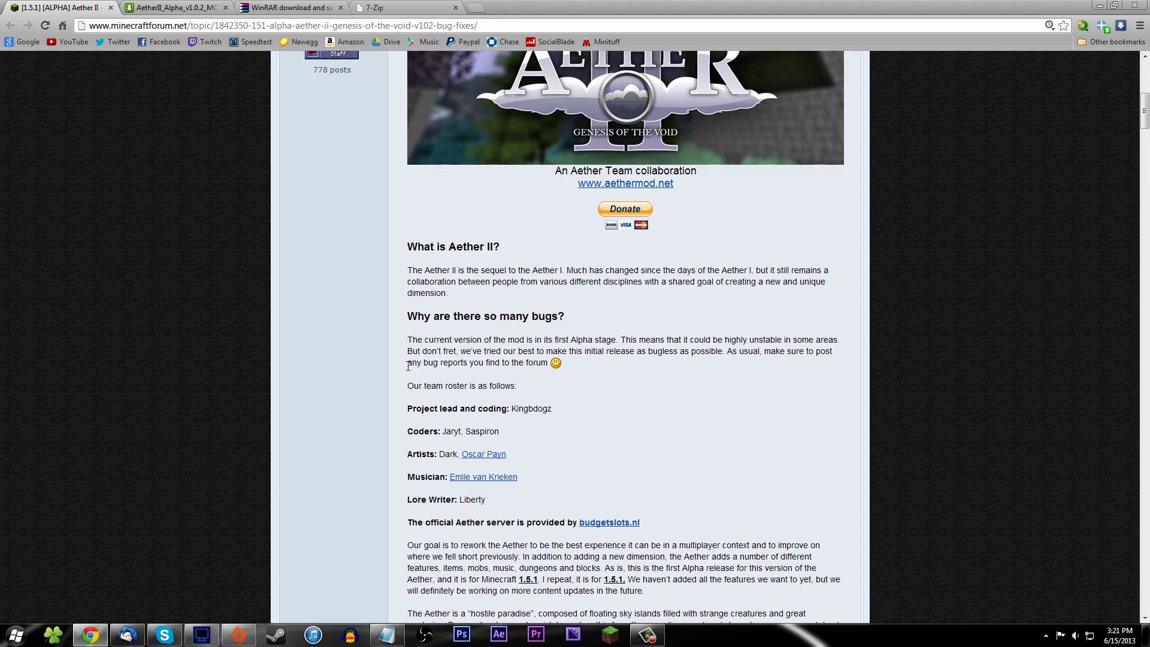
pyautogui.scroll(-15, 308, 327)
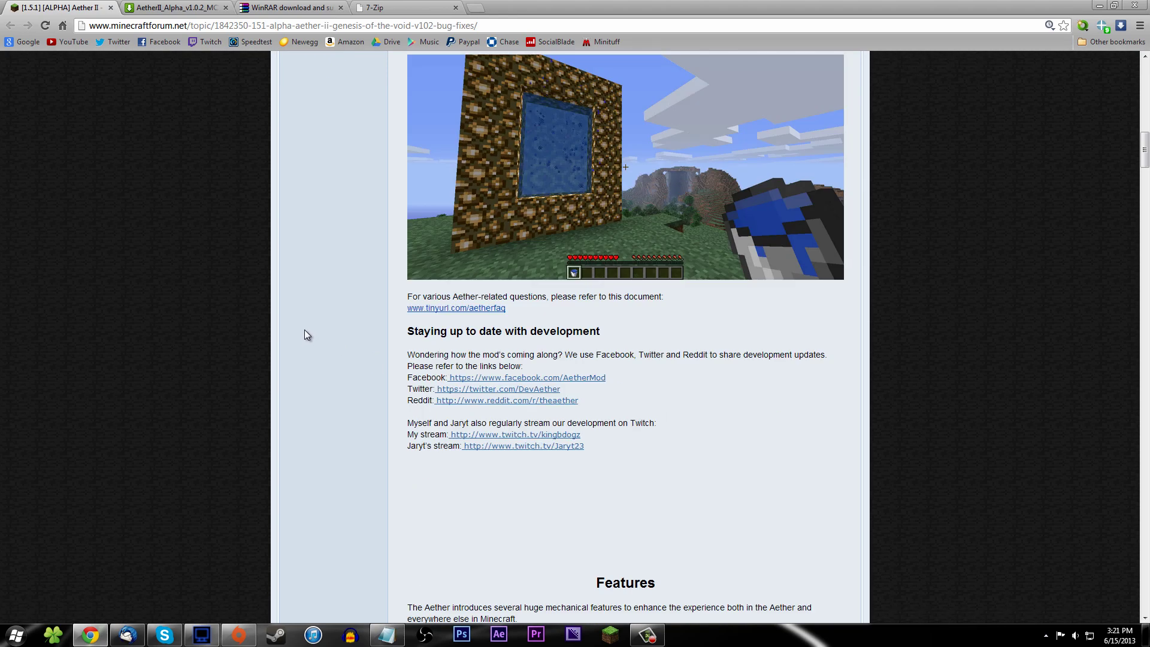
pyautogui.scroll(-16, 305, 246)
pyautogui.scroll(-13, 321, 313)
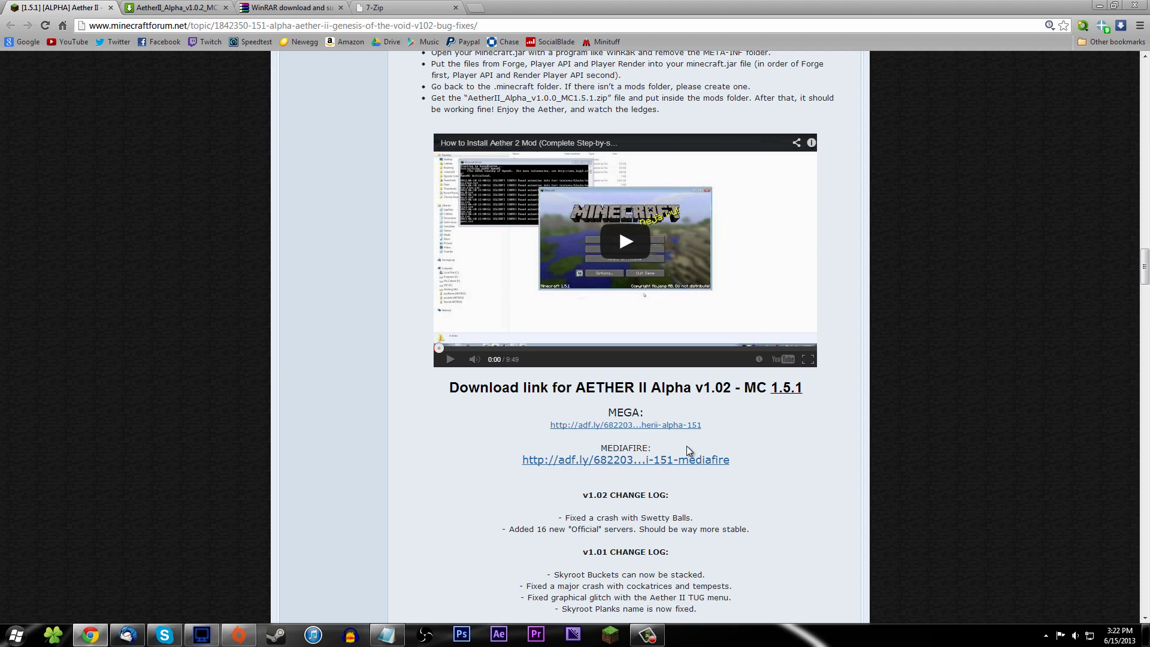
pyautogui.scroll(-7, 779, 418)
pyautogui.scroll(20, 777, 419)
pyautogui.scroll(6, 680, 373)
pyautogui.scroll(-20, 679, 372)
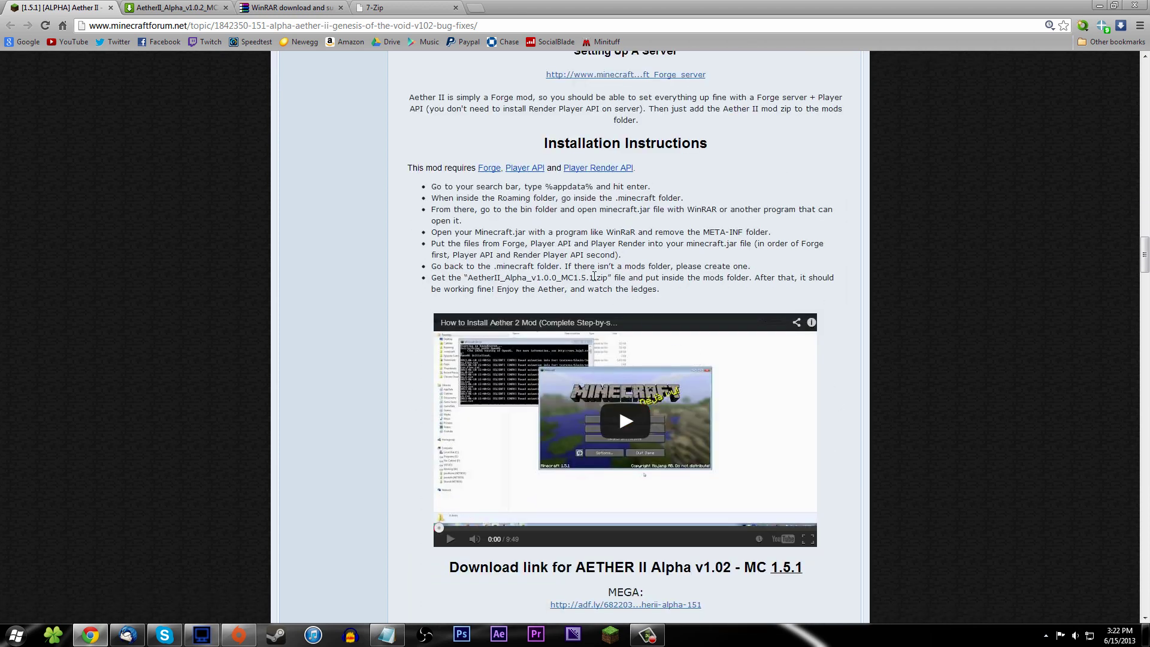
pyautogui.scroll(-6, 606, 295)
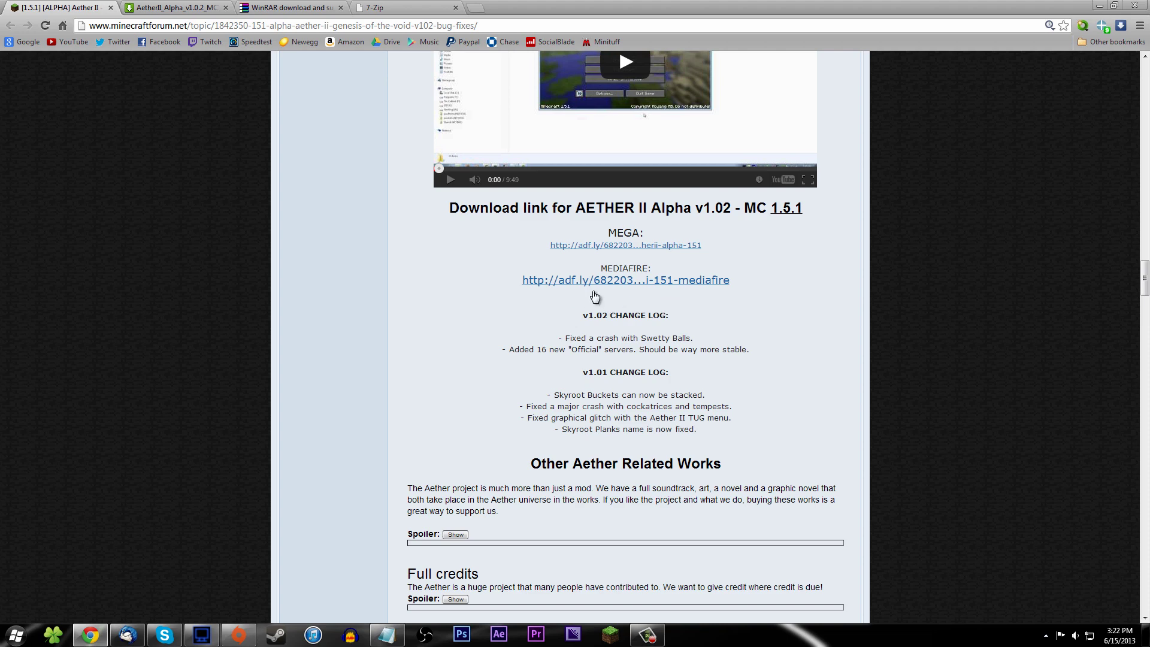
pyautogui.click(179, 7)
# Retry the AetherII_Alpha_v1.0.2 zip download, close MediaFire and return to the thread.
pyautogui.click(786, 144)
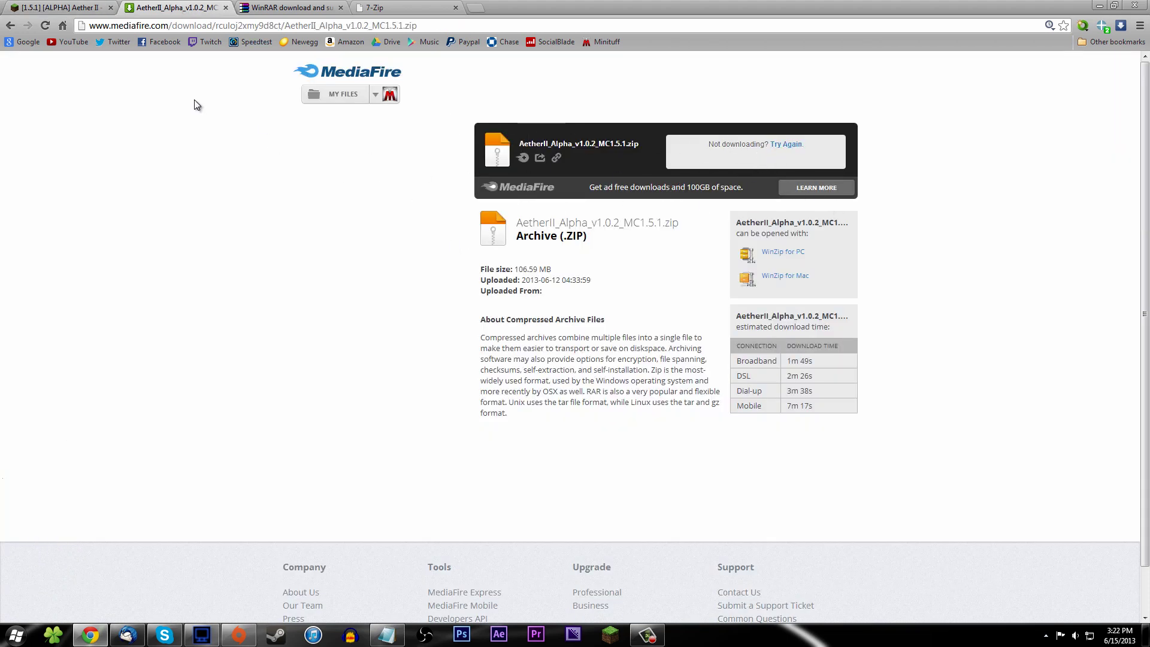
pyautogui.click(225, 7)
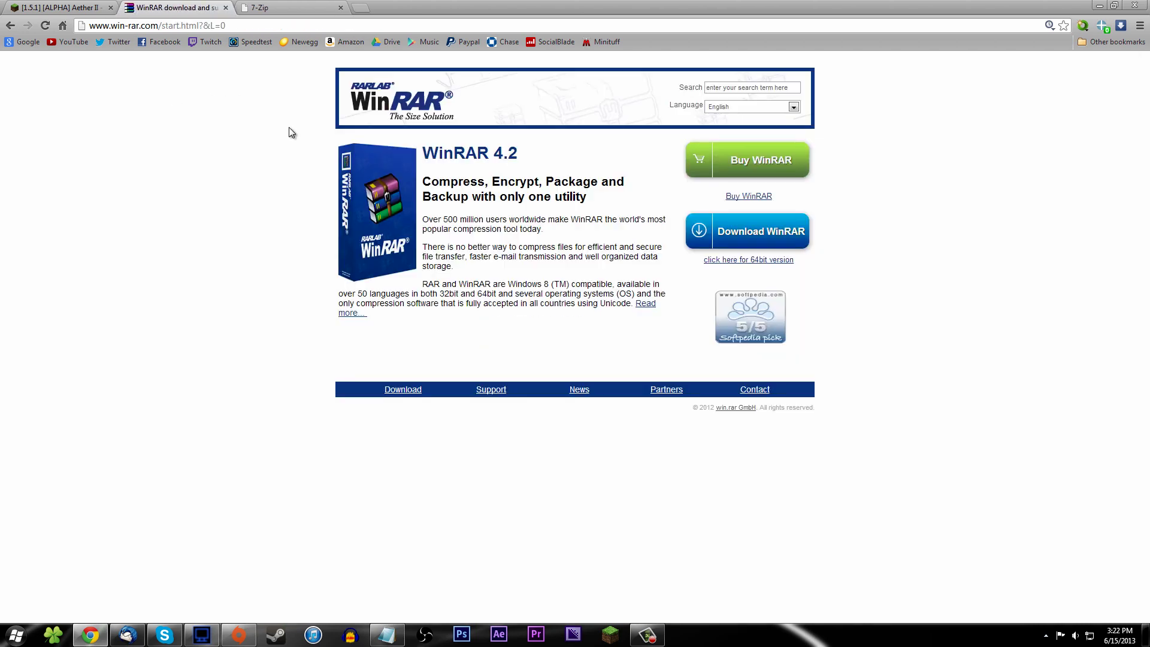
pyautogui.click(60, 7)
# Scroll past the Alpha v1.02 download heading to the Installation Instructions.
pyautogui.scroll(4, 574, 372)
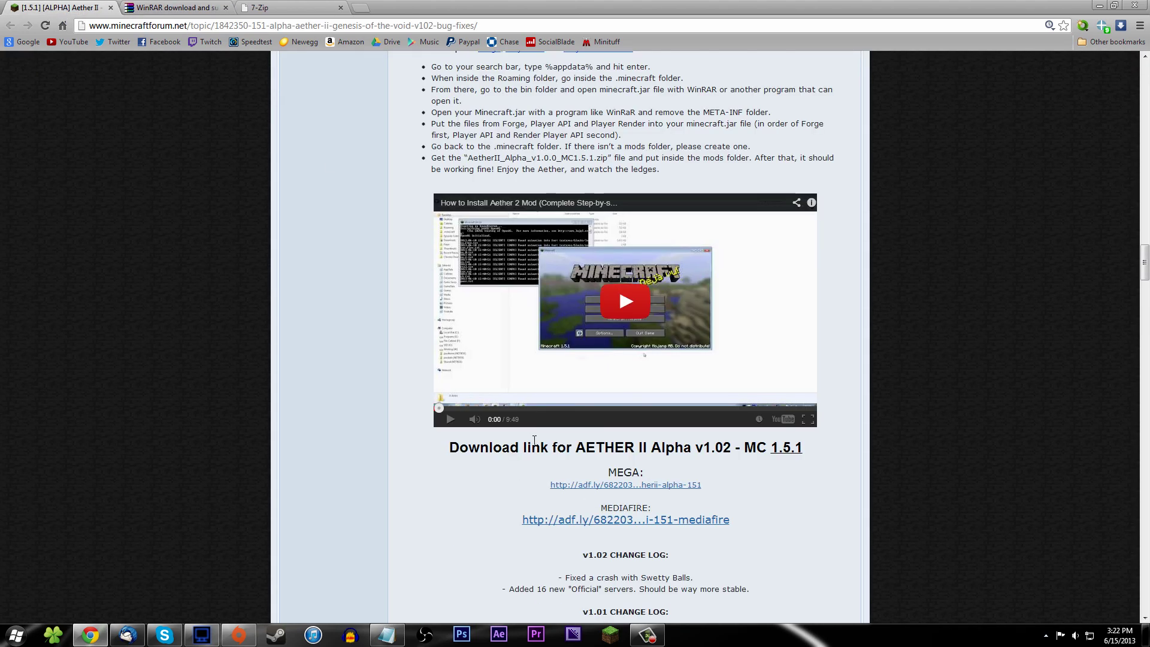
pyautogui.moveTo(574, 442); pyautogui.dragTo(806, 449)
pyautogui.click(806, 449)
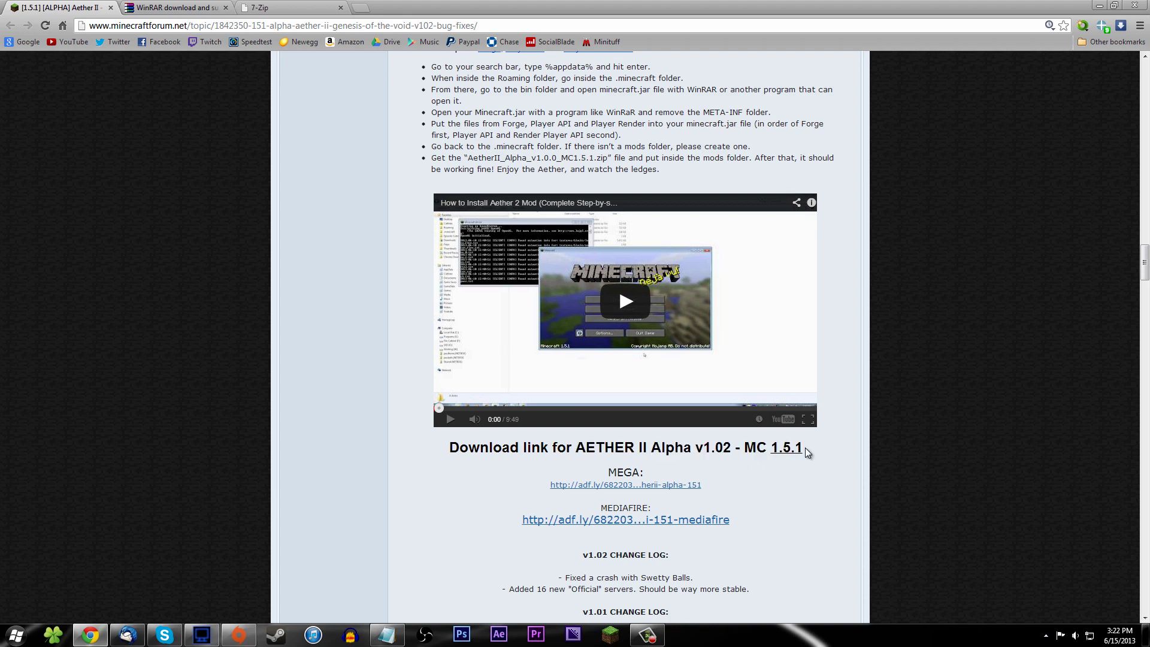
pyautogui.scroll(-3, 806, 451)
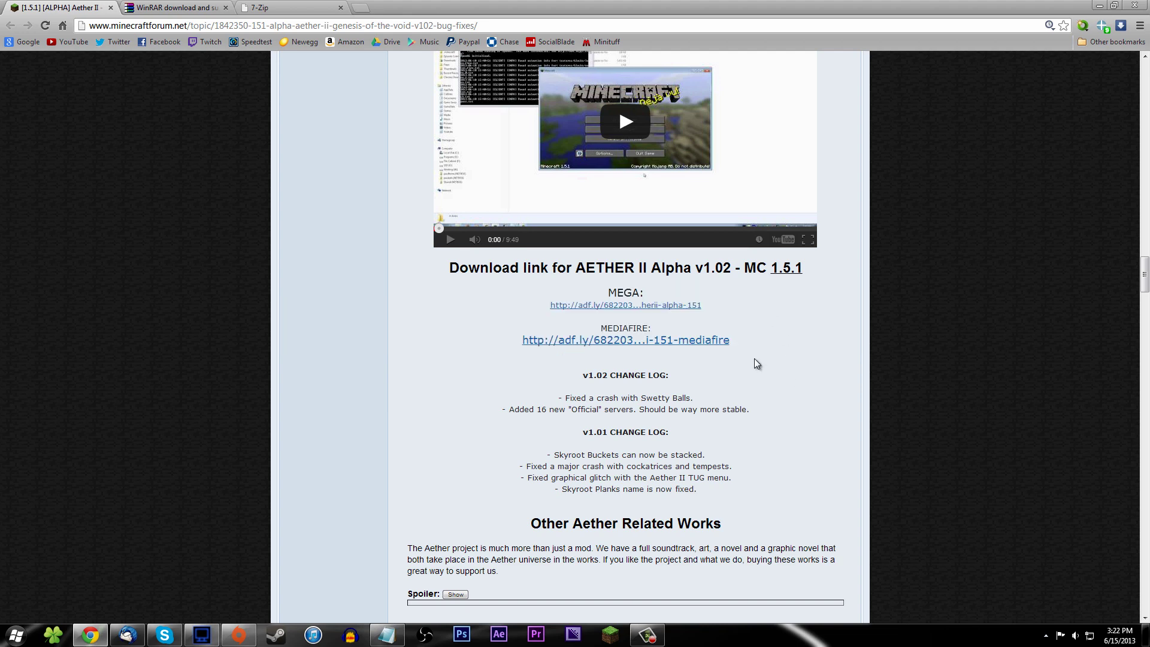
pyautogui.scroll(-10, 624, 362)
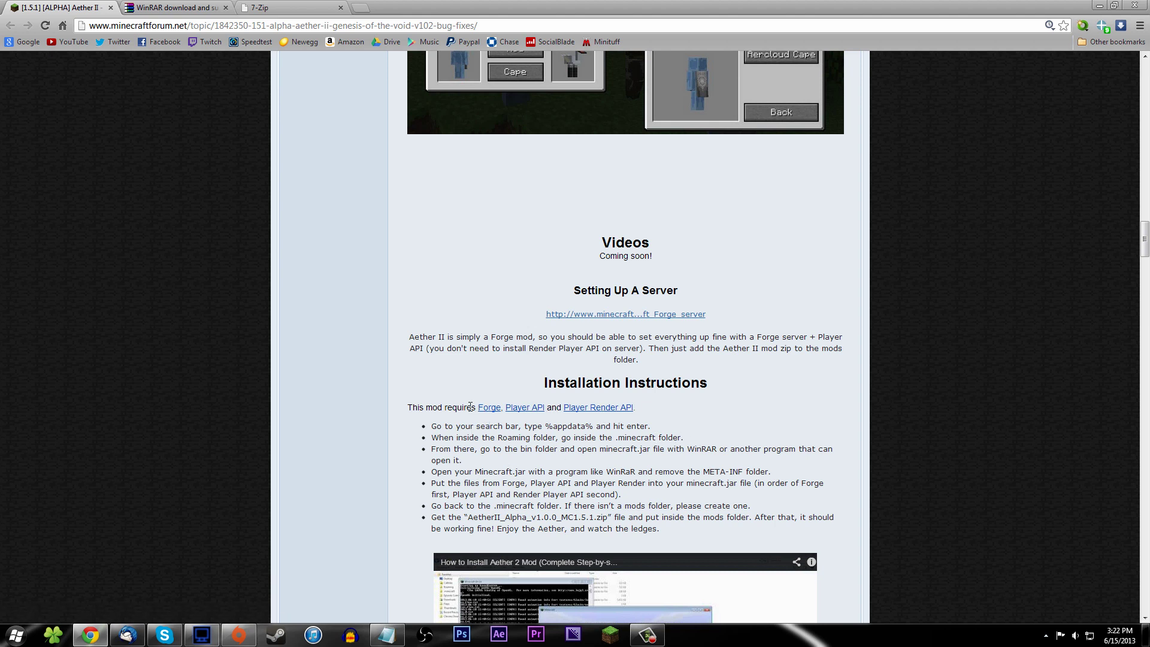
# Review the required mods list and the Render Player API install order.
pyautogui.moveTo(474, 410); pyautogui.dragTo(648, 407)
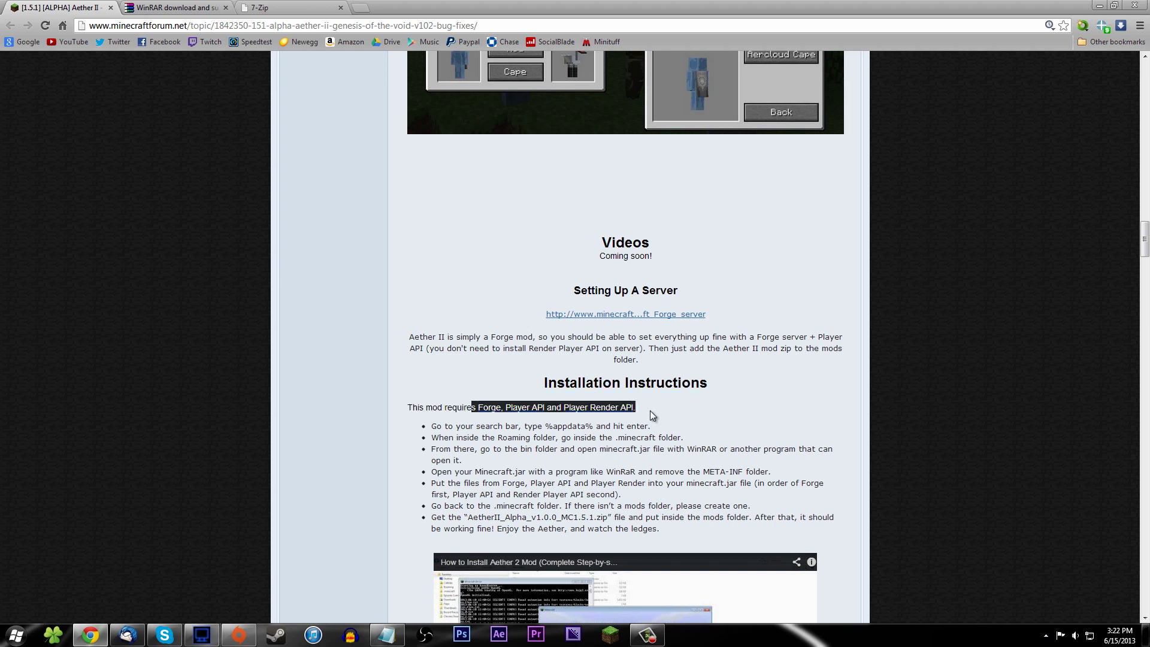
pyautogui.click(490, 423)
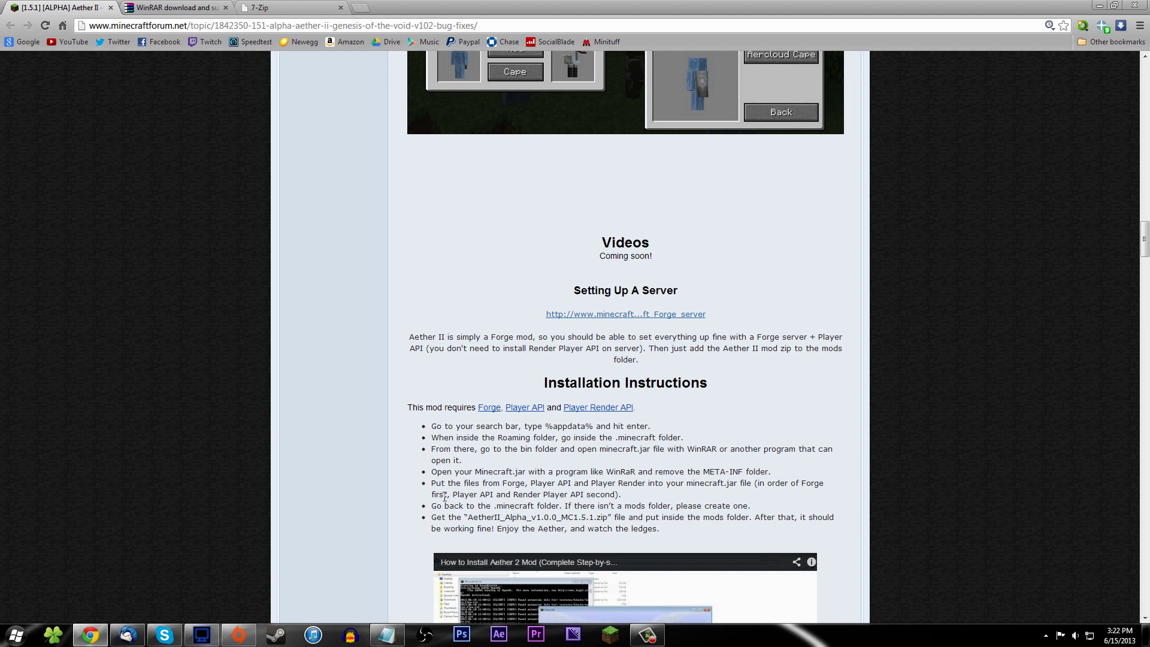
pyautogui.moveTo(527, 494); pyautogui.dragTo(597, 491)
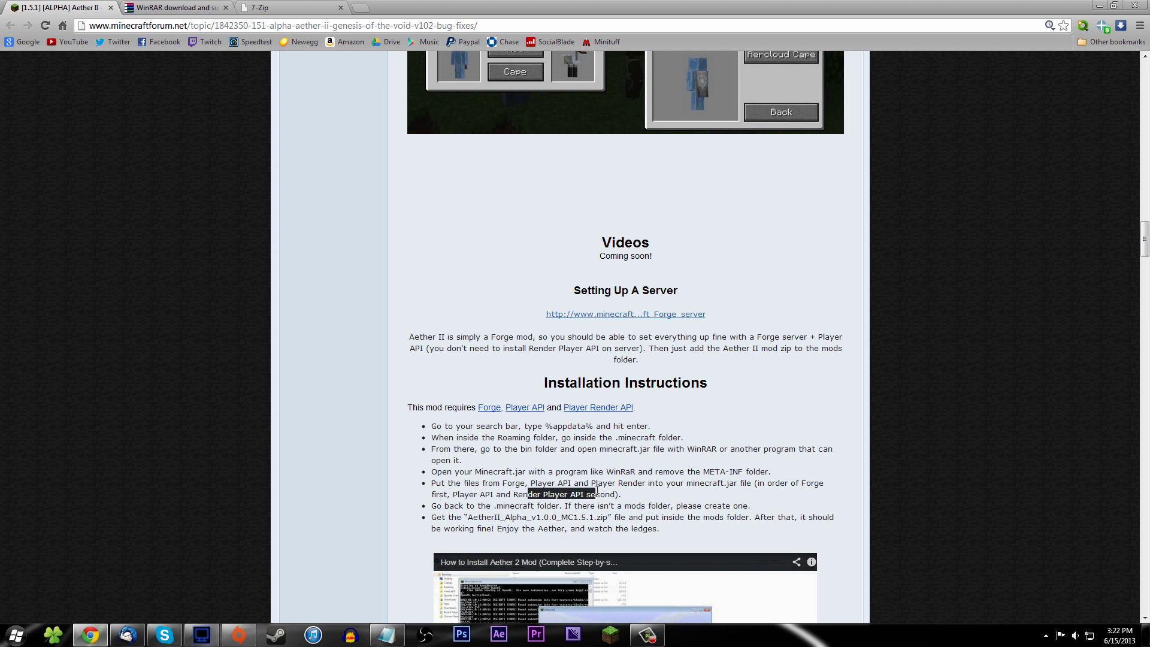
pyautogui.click(639, 488)
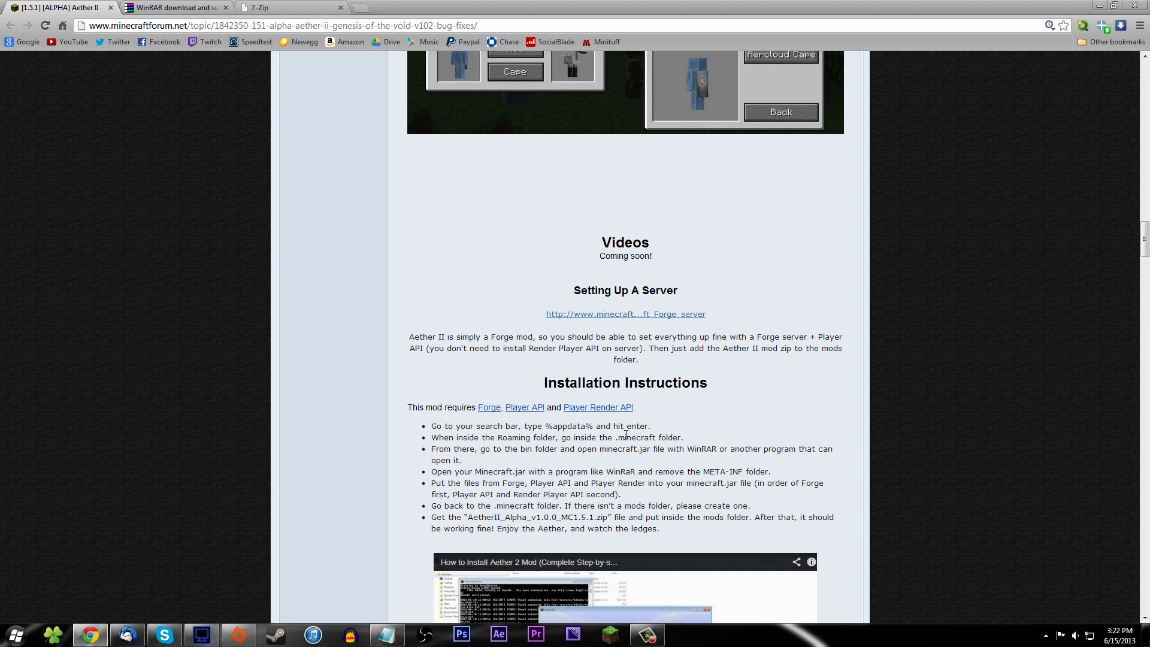
# Check and close the Forge link's AdF.ly tab, then bring up the Downloads folder.
pyautogui.middleClick(488, 410)
pyautogui.hotkey('ctrl', 'Tab')
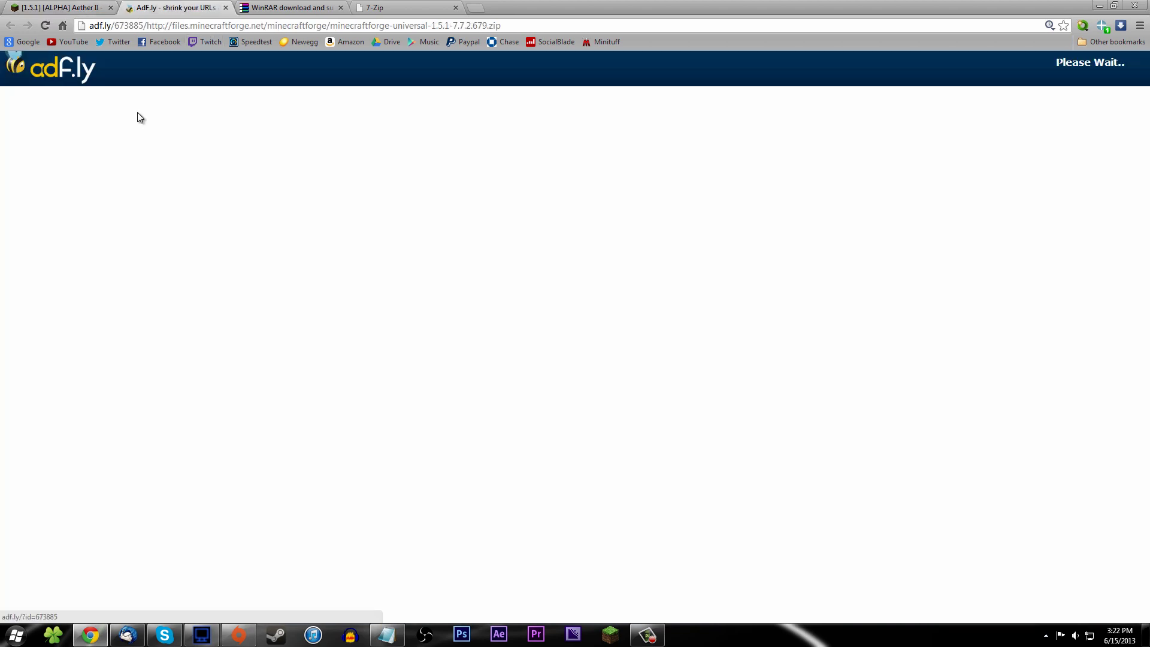
pyautogui.click(62, 8)
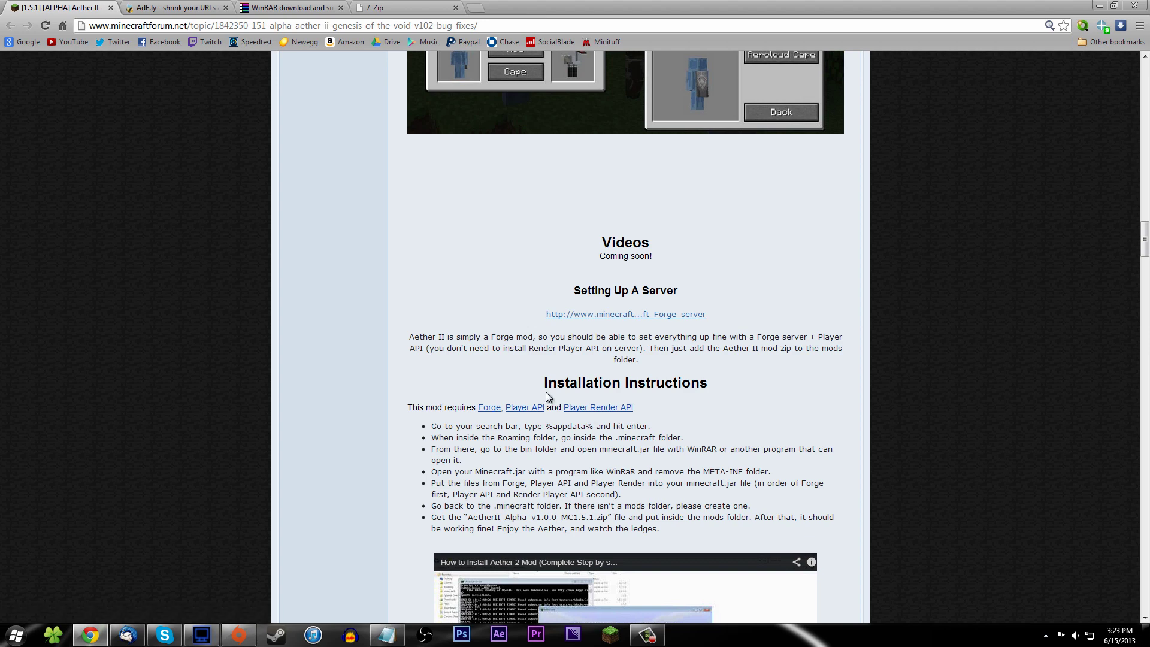
pyautogui.click(171, 7)
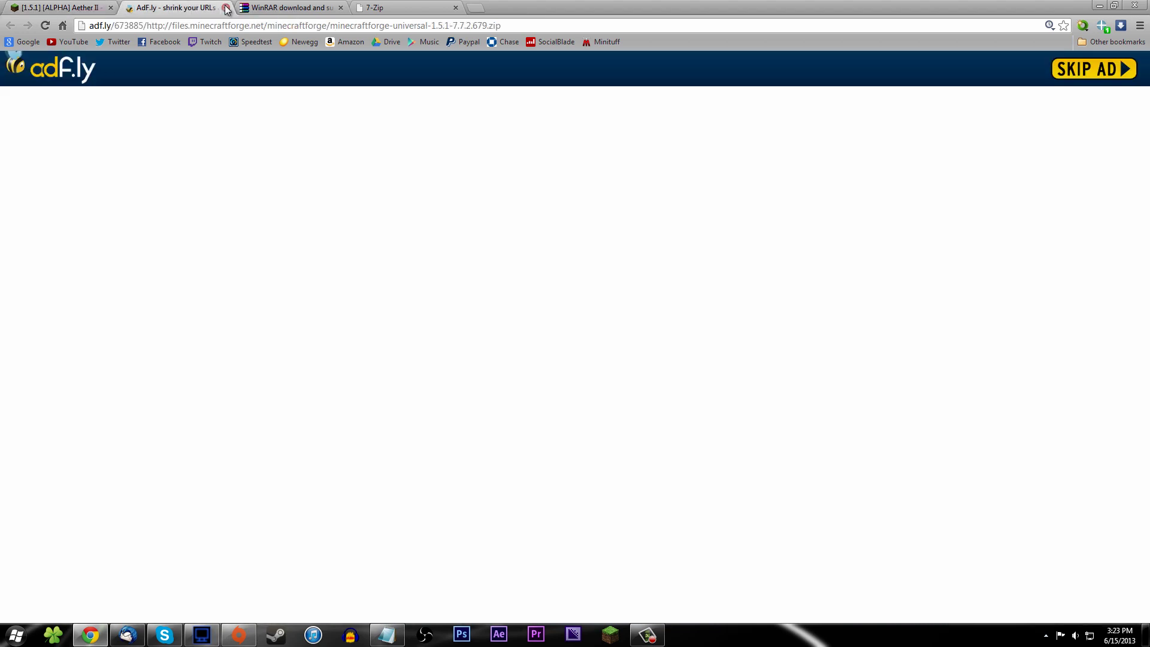
pyautogui.click(226, 7)
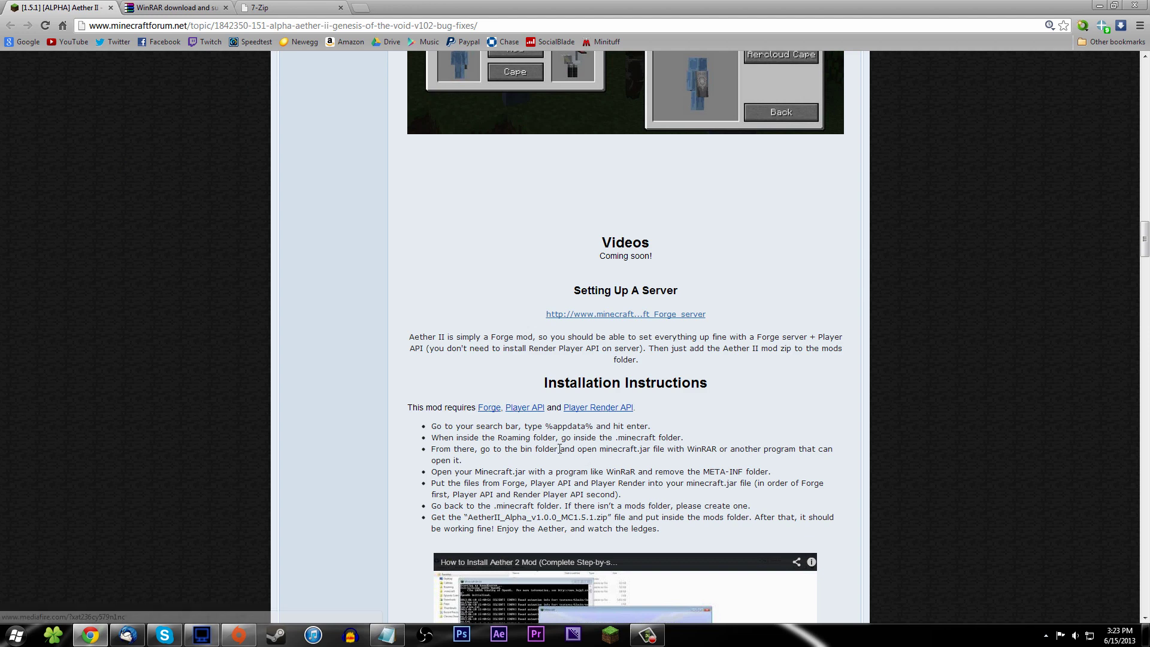
pyautogui.scroll(-5, 562, 385)
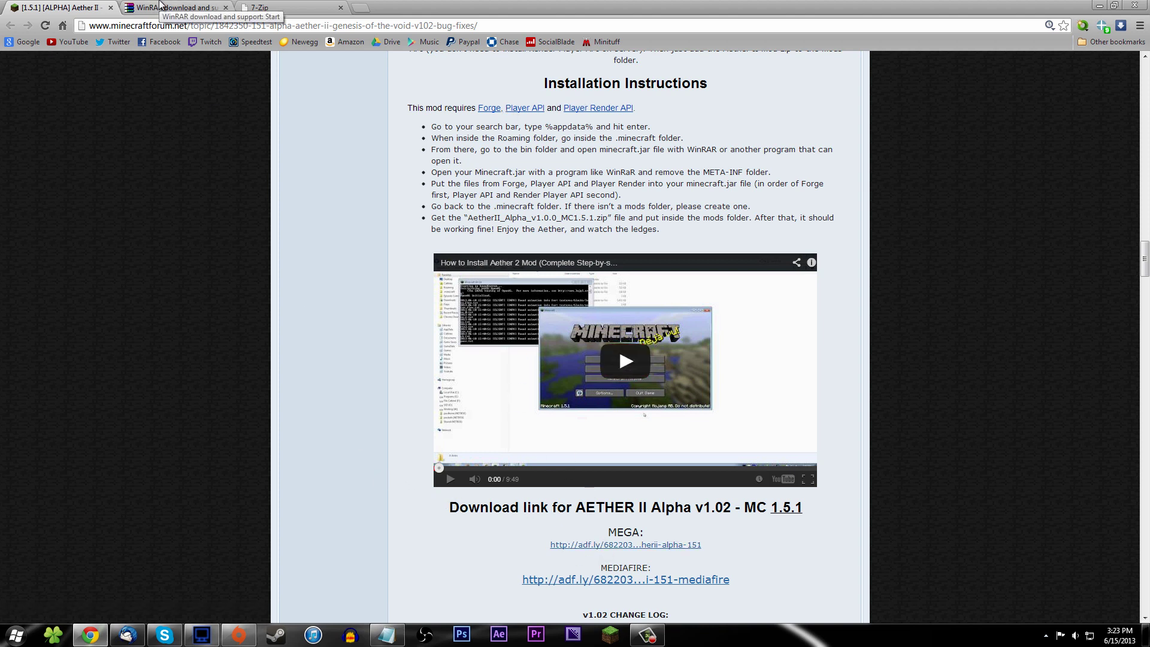
pyautogui.click(162, 7)
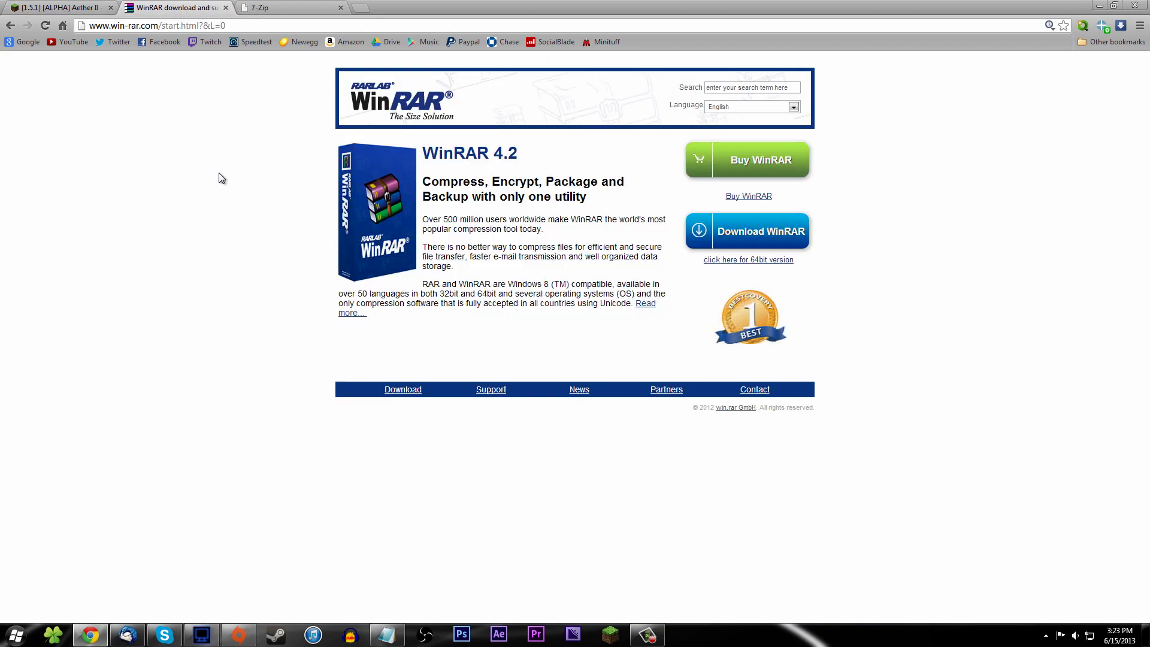
pyautogui.click(53, 635)
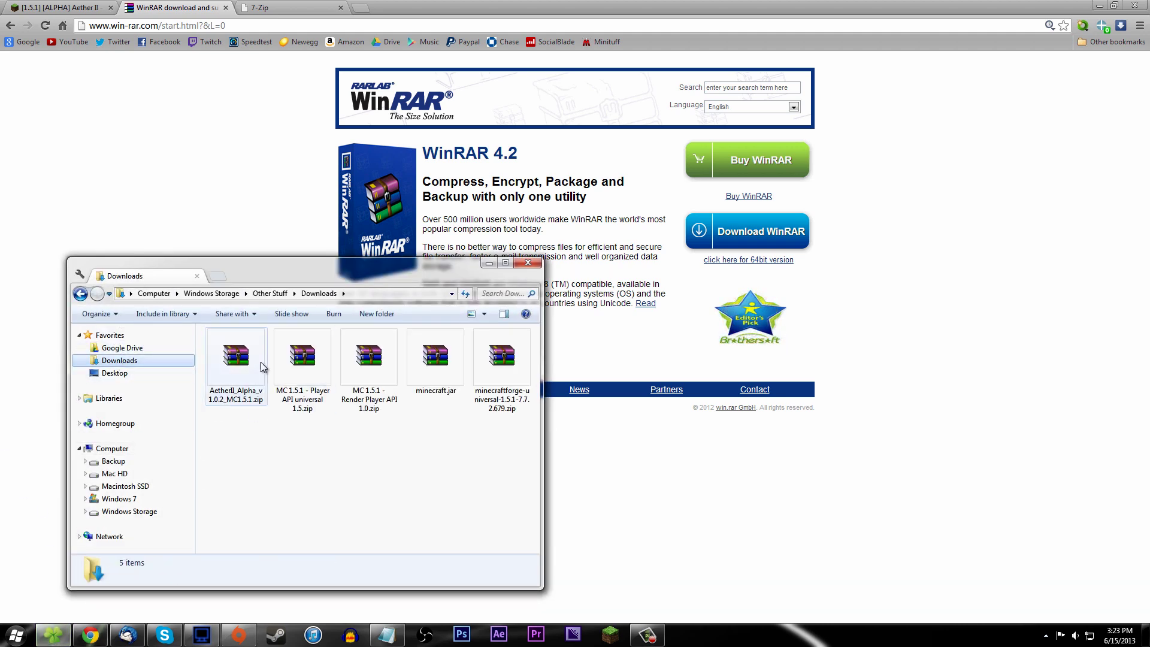
# Inspect minecraft.jar among the five Downloads files, then move the window aside and hide it.
pyautogui.click(251, 366)
pyautogui.click(416, 364)
pyautogui.click(430, 437)
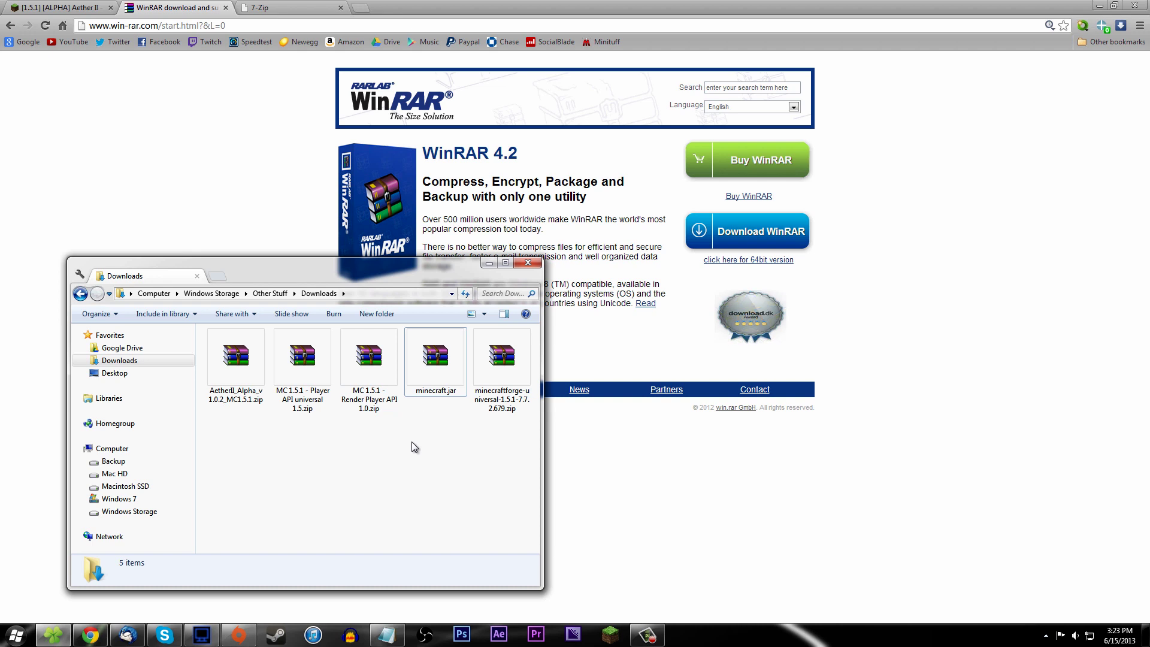
pyautogui.click(425, 374)
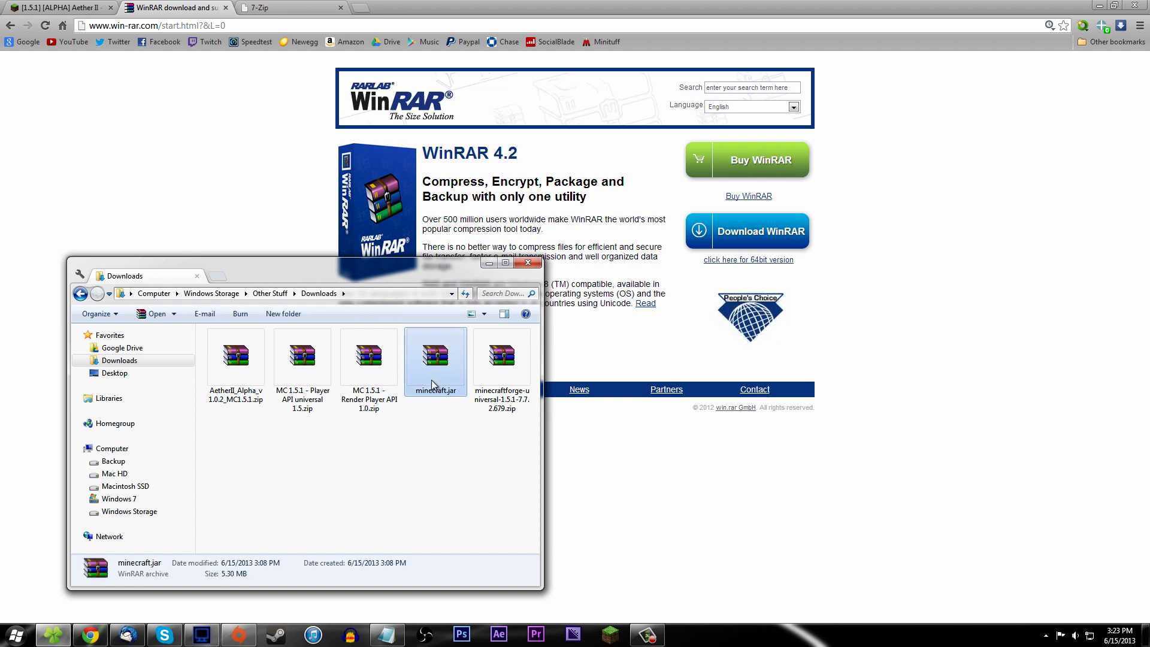
pyautogui.click(441, 512)
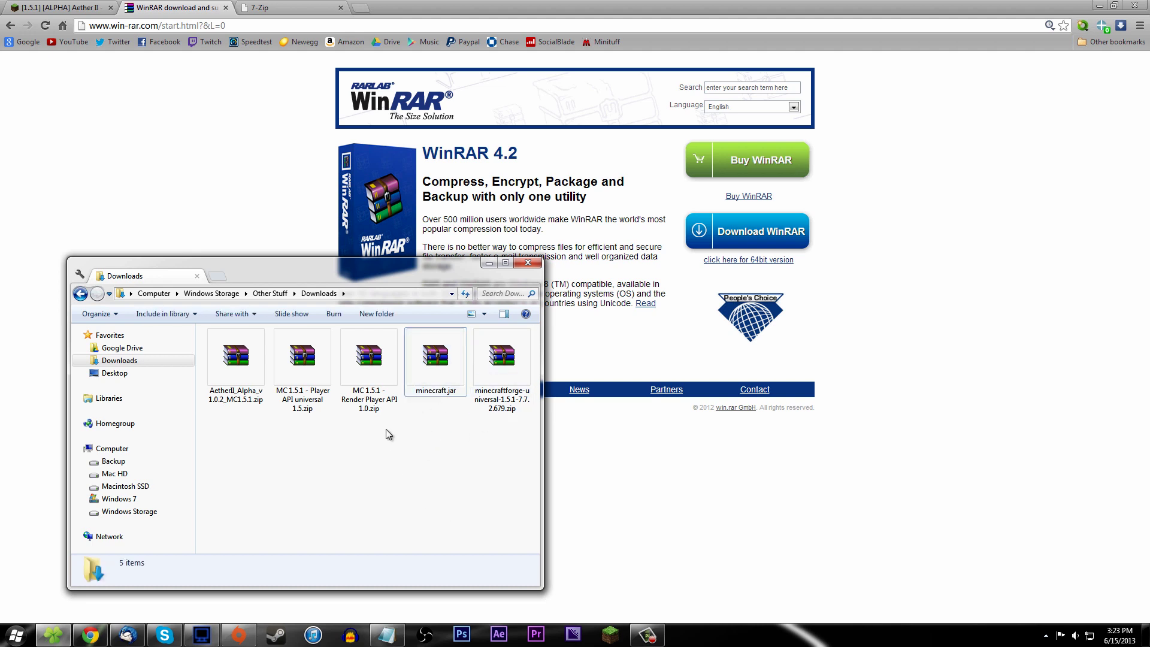
pyautogui.moveTo(365, 277); pyautogui.dragTo(306, 311)
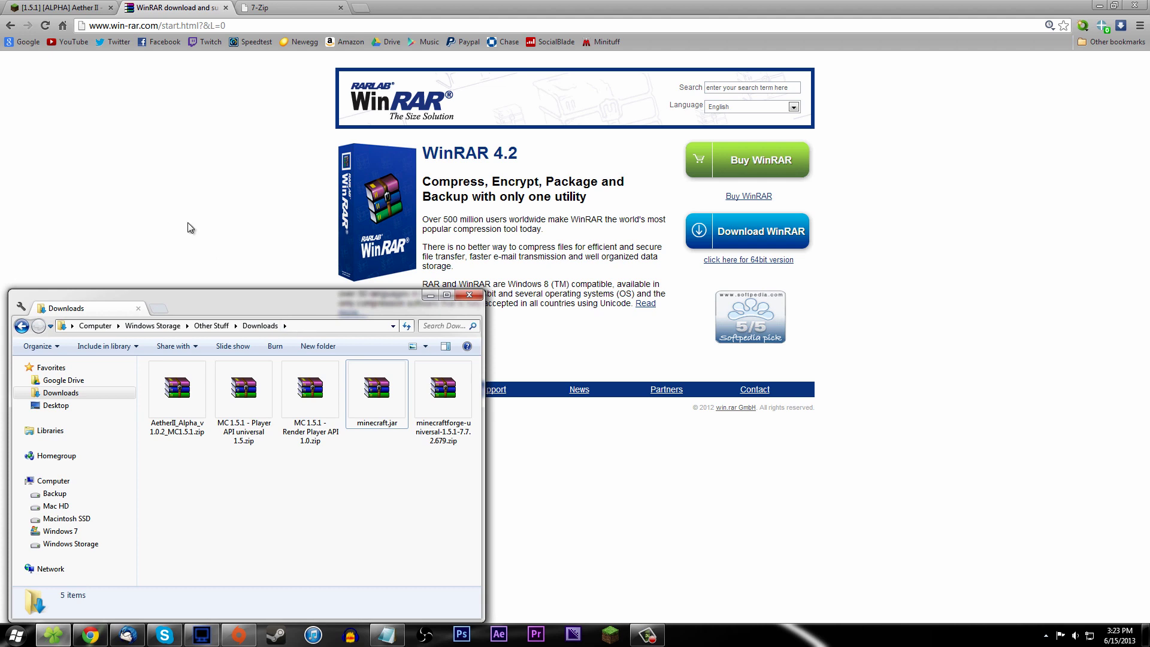
pyautogui.hotkey('alt', 'F4')
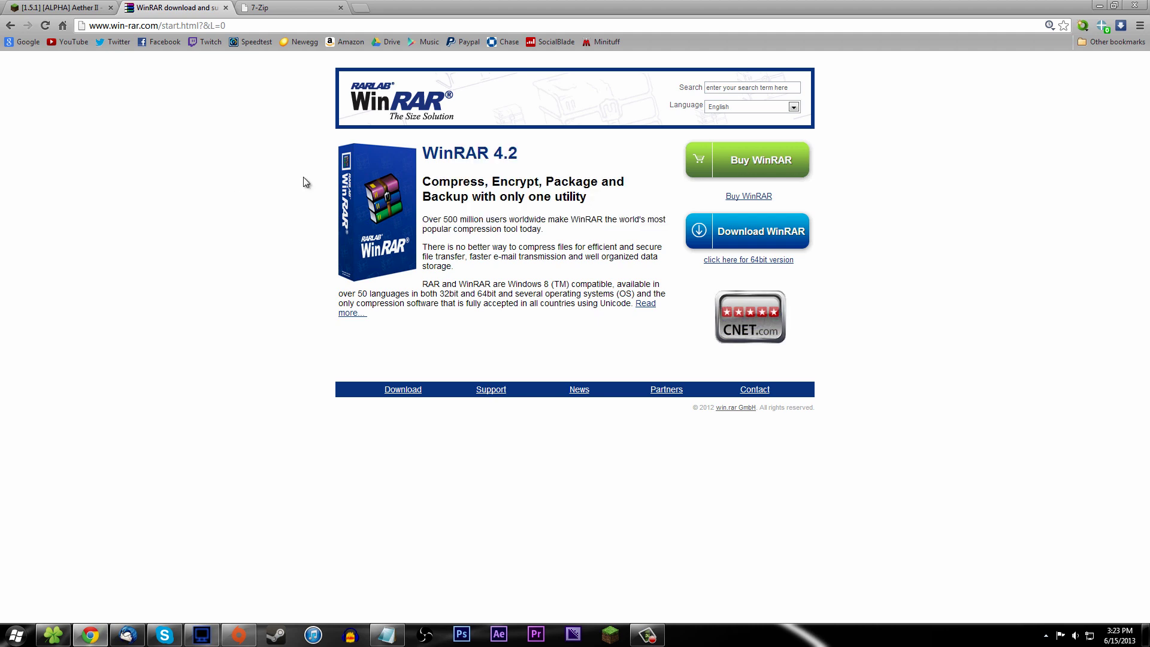
# Compare the WinRAR and 7-Zip sites, return to the Aether II thread and minimize Chrome.
pyautogui.click(286, 7)
pyautogui.click(180, 6)
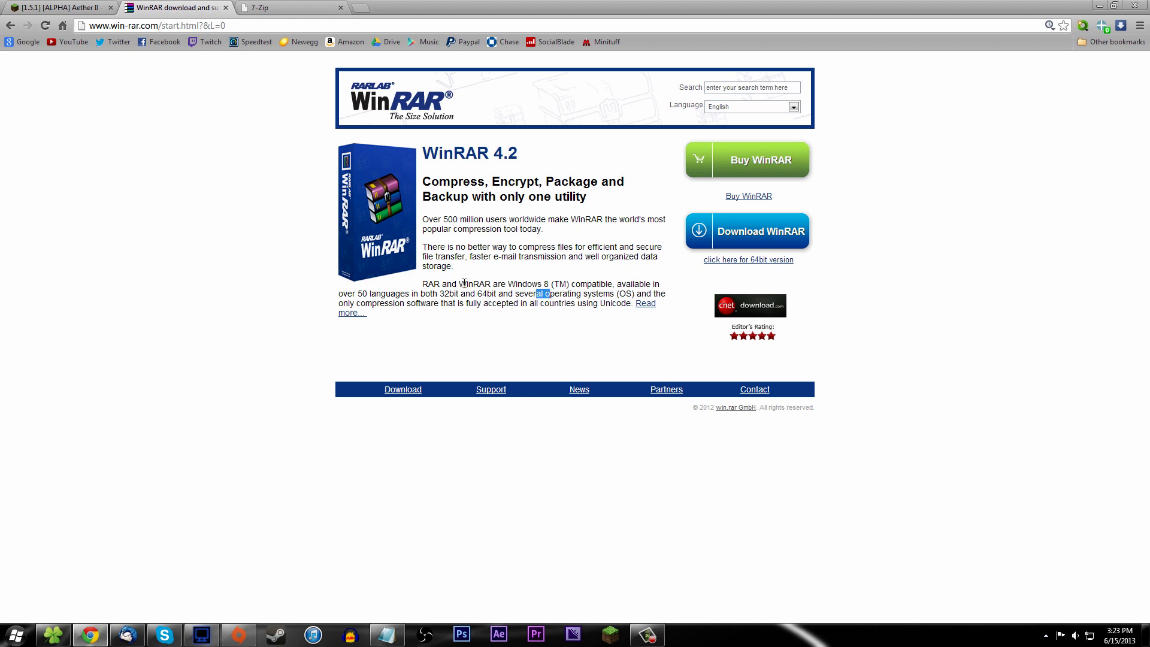
pyautogui.moveTo(549, 294); pyautogui.dragTo(466, 284)
pyautogui.click(470, 302)
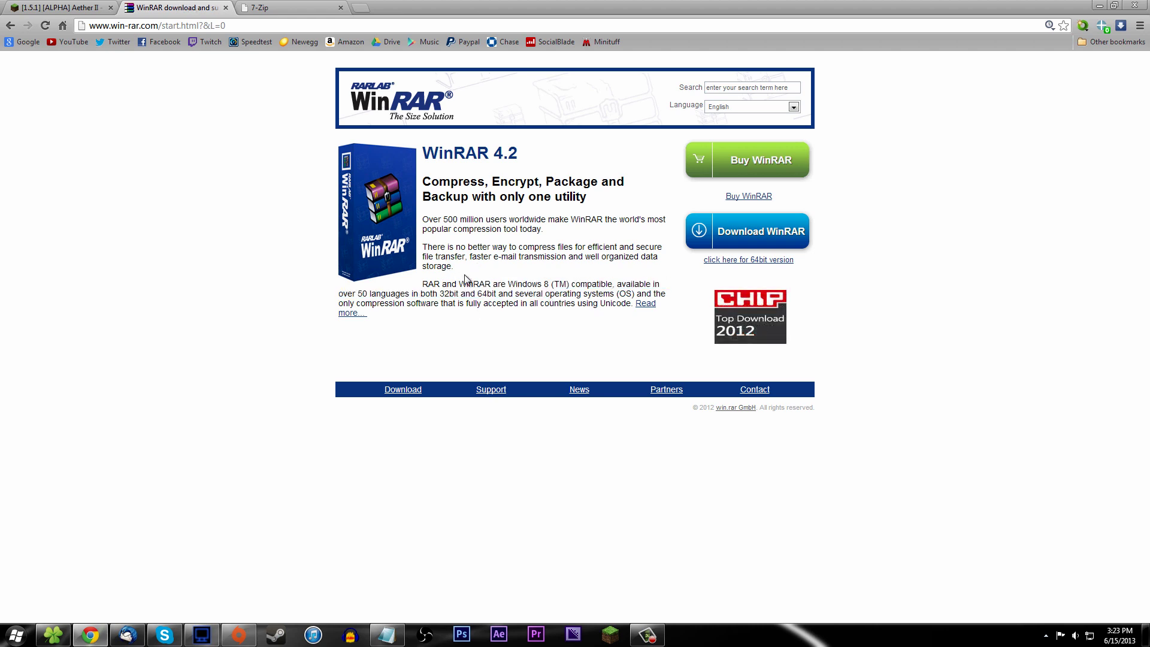
pyautogui.click(282, 6)
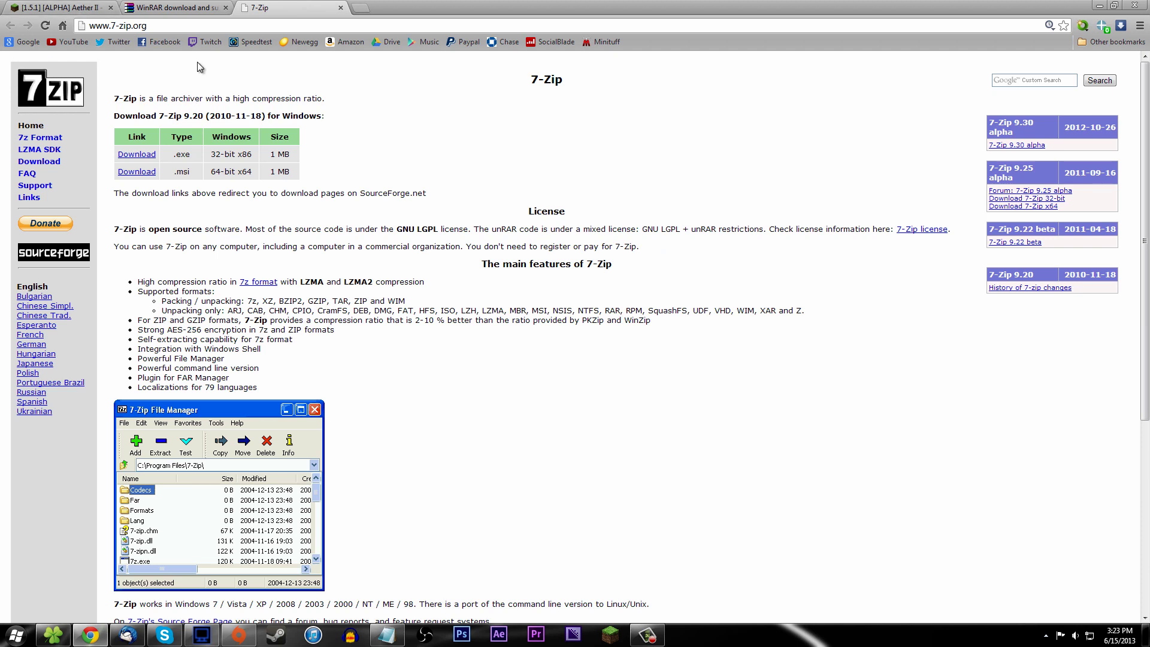
pyautogui.click(77, 8)
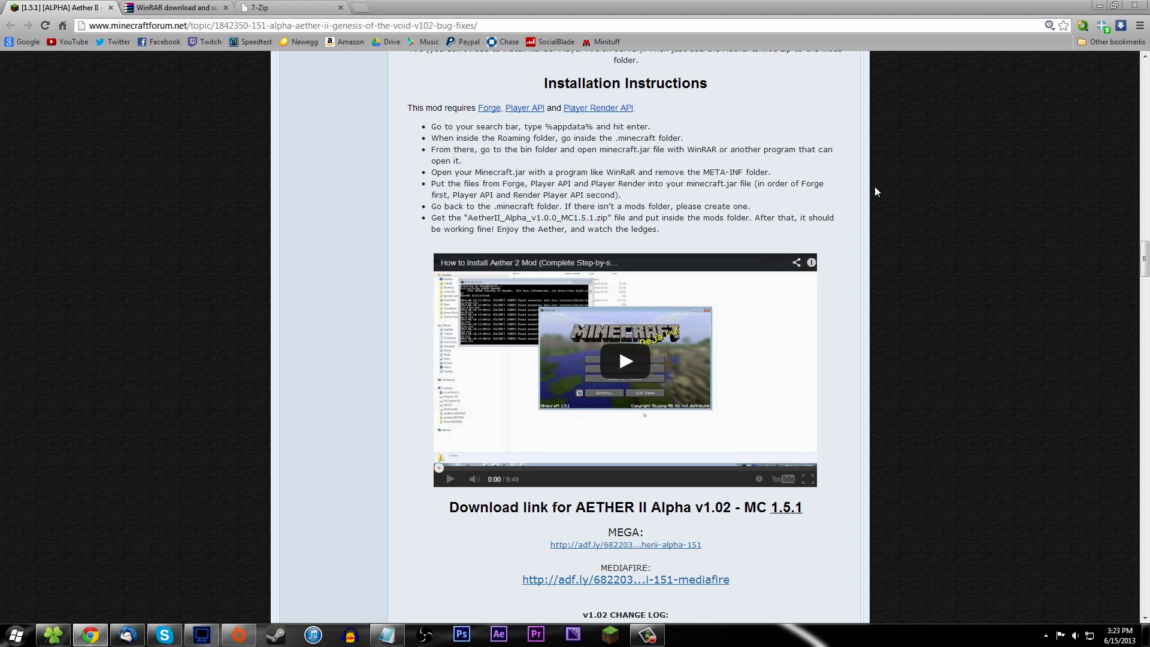
pyautogui.click(1104, 6)
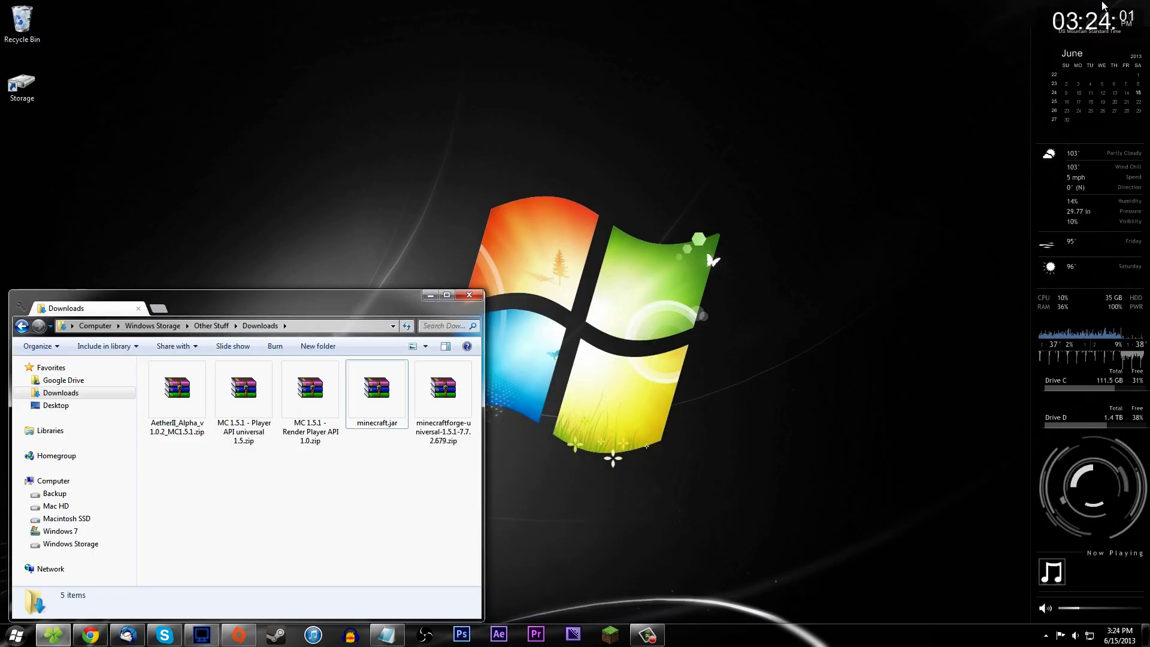
# Copy the assets.minecraft.net minecraft.jar link from the Notepad note and return to Chrome.
pyautogui.click(387, 635)
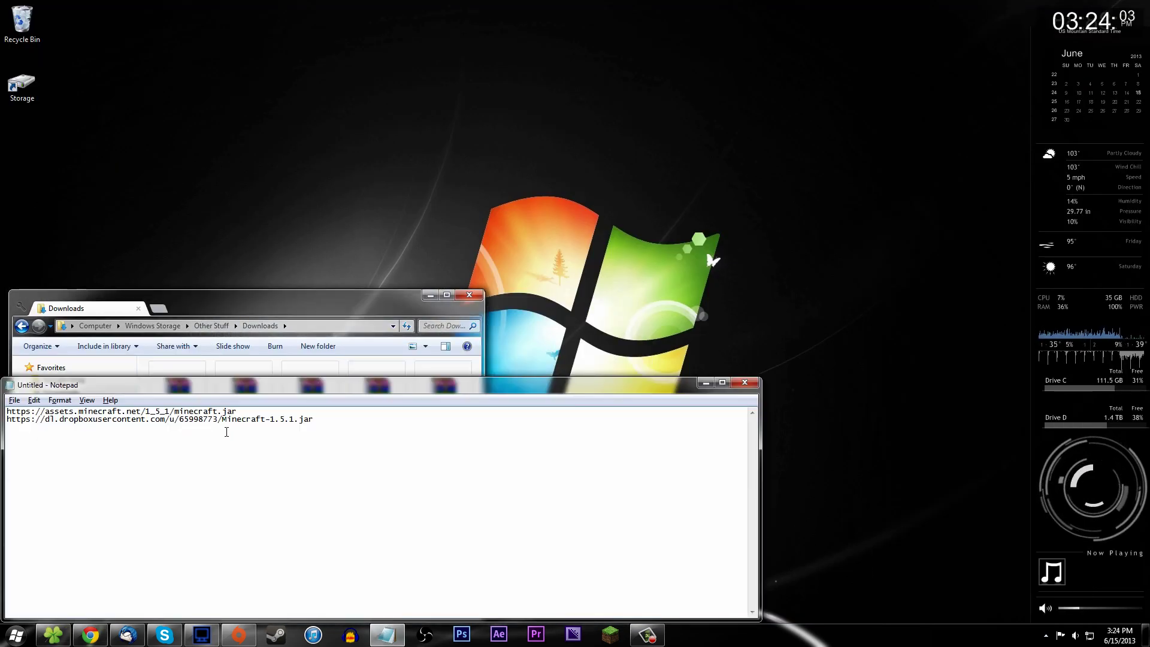
pyautogui.moveTo(314, 419); pyautogui.dragTo(8, 411)
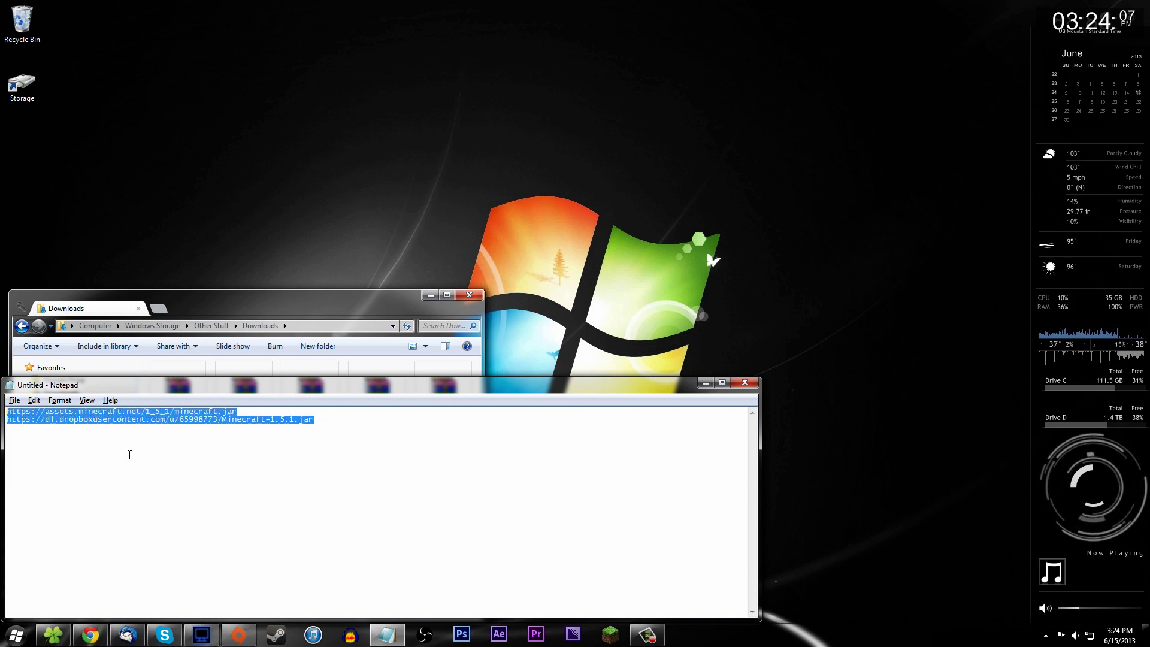
pyautogui.click(129, 420)
pyautogui.moveTo(249, 411); pyautogui.dragTo(7, 411)
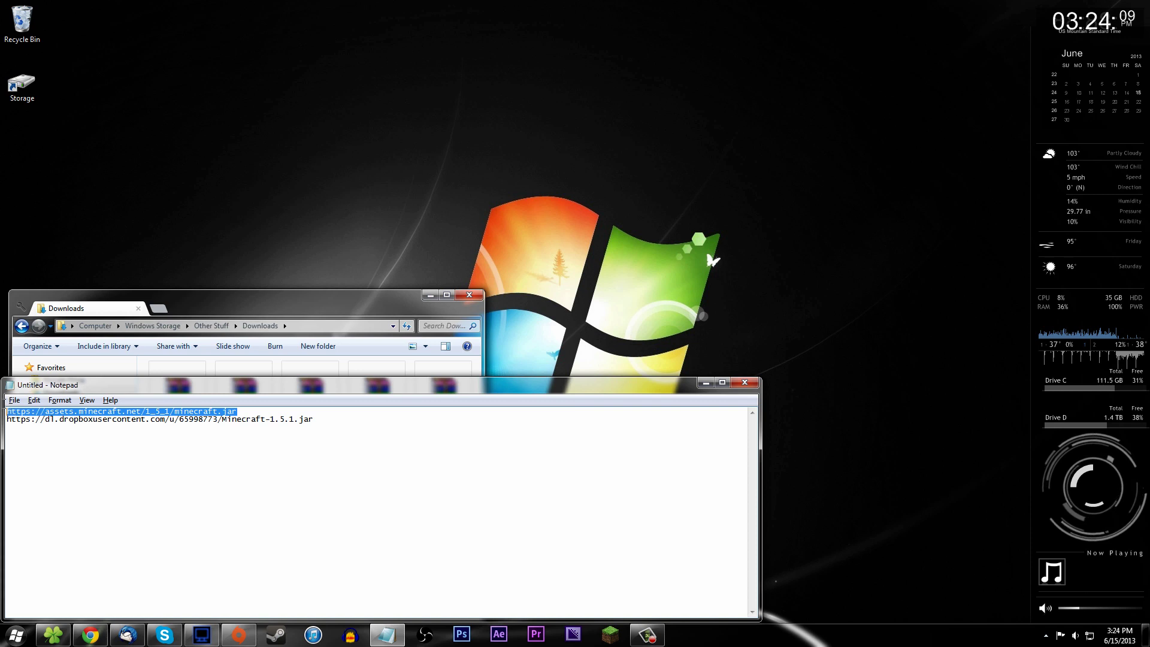
pyautogui.moveTo(314, 419); pyautogui.dragTo(7, 420)
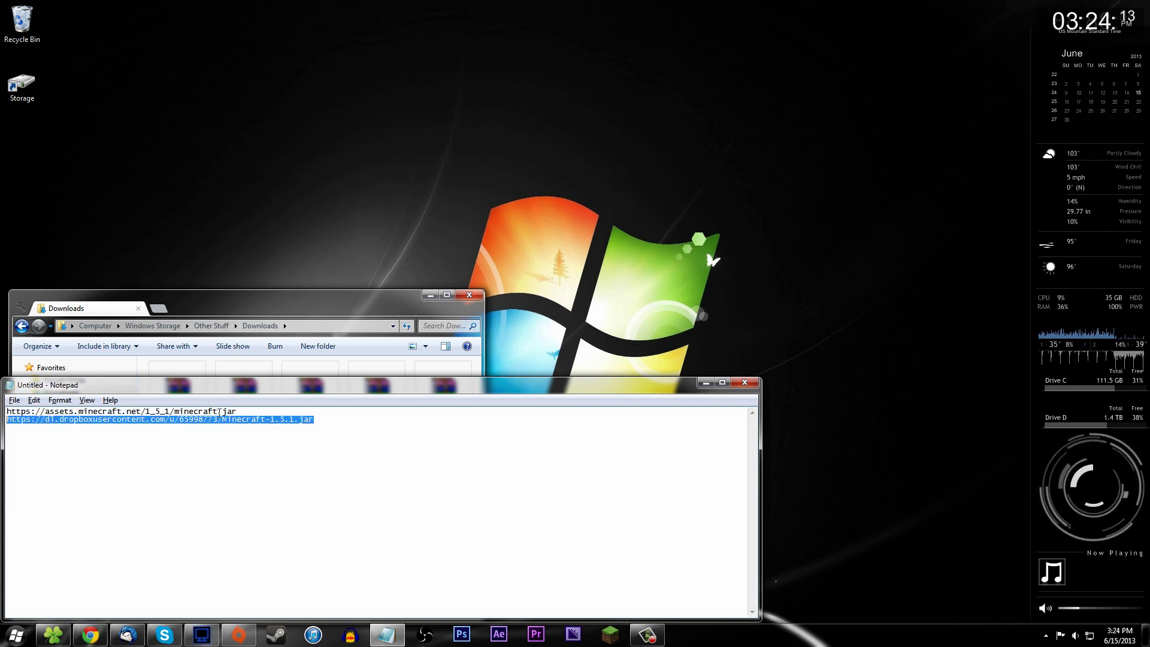
pyautogui.moveTo(7, 420); pyautogui.dragTo(311, 433)
pyautogui.moveTo(239, 412); pyautogui.dragTo(7, 411)
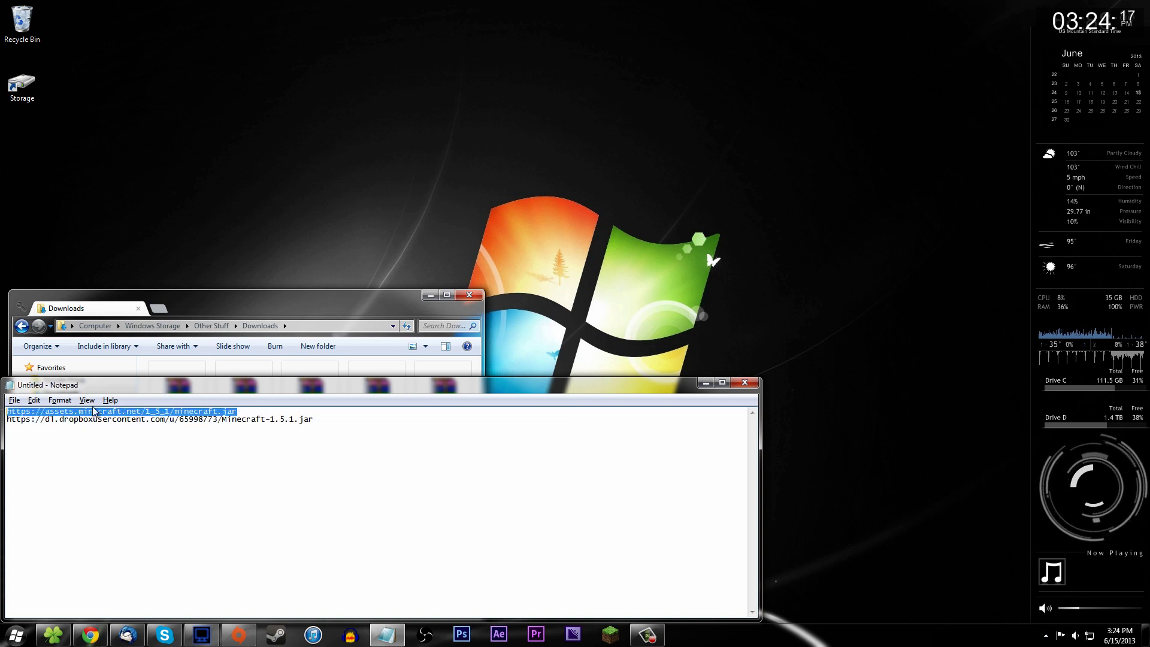
pyautogui.rightClick(81, 414)
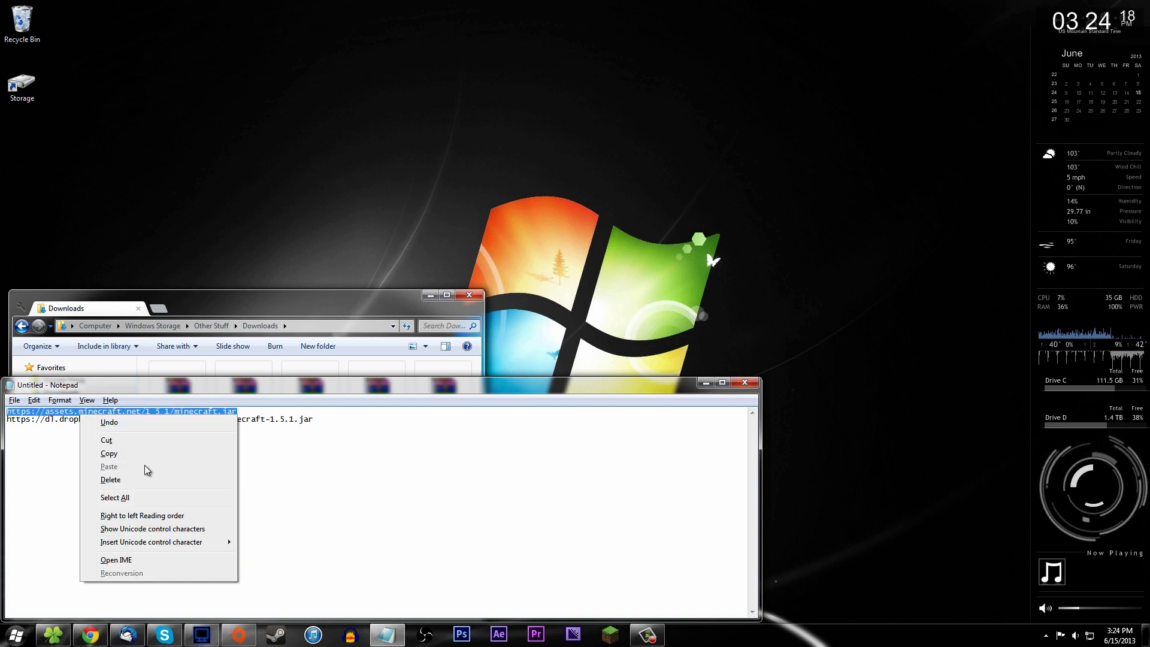
pyautogui.click(109, 454)
pyautogui.click(90, 635)
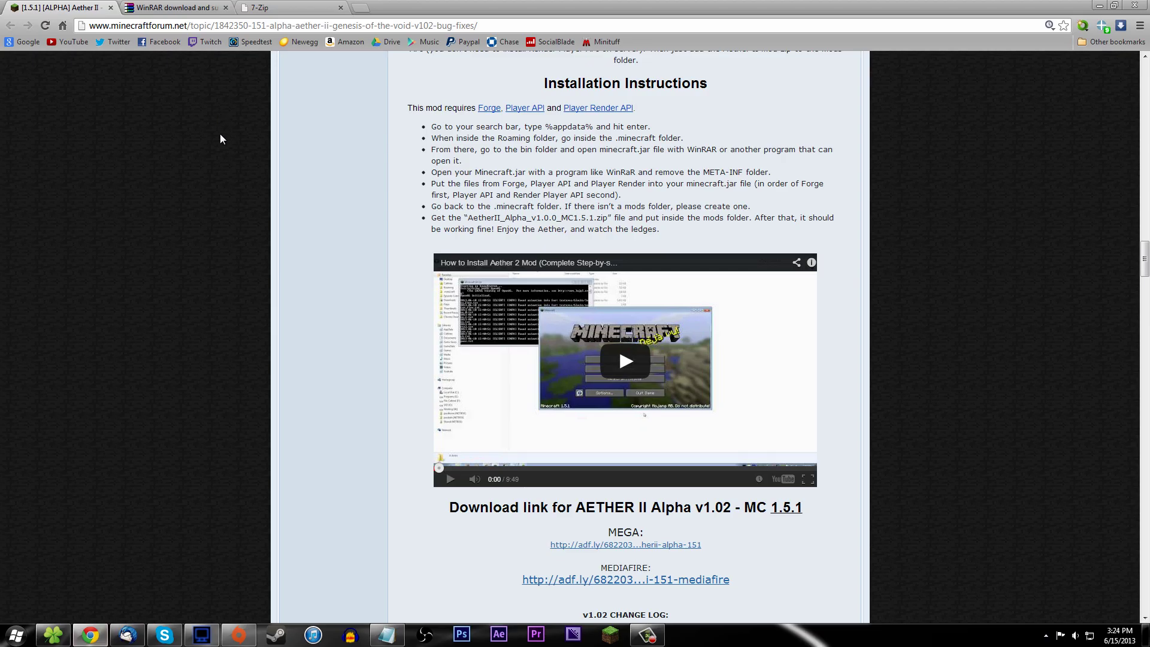
# Paste the minecraft.jar link into a new tab, discard the flagged download and close the tab.
pyautogui.click(368, 8)
pyautogui.rightClick(263, 26)
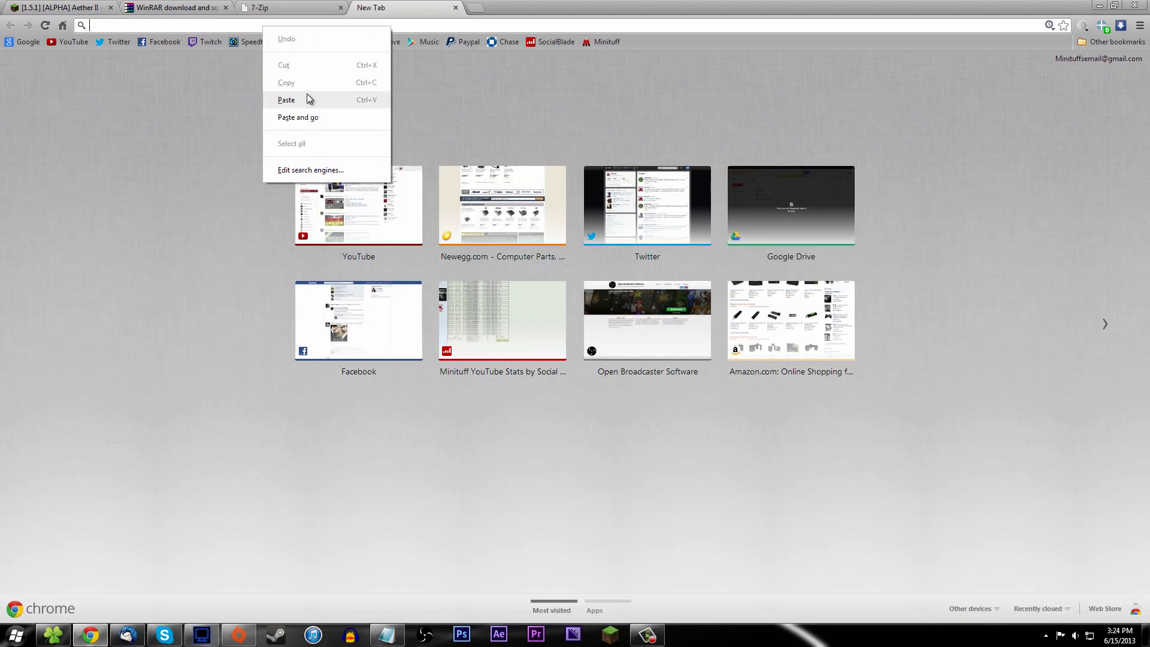
pyautogui.click(298, 117)
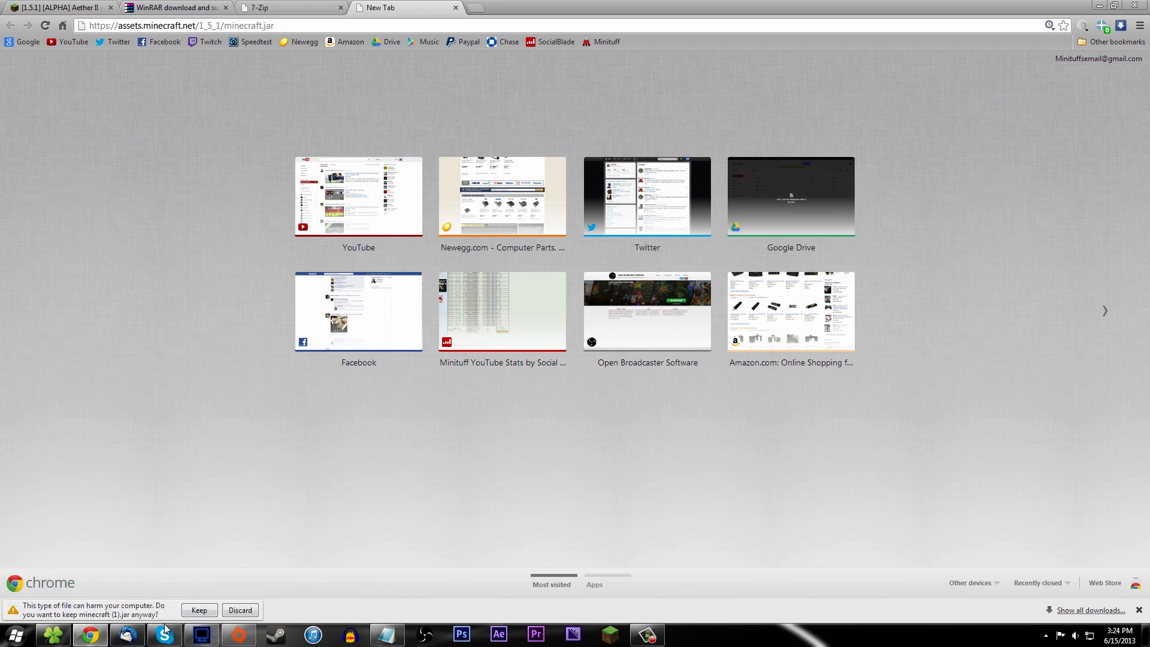
pyautogui.click(240, 610)
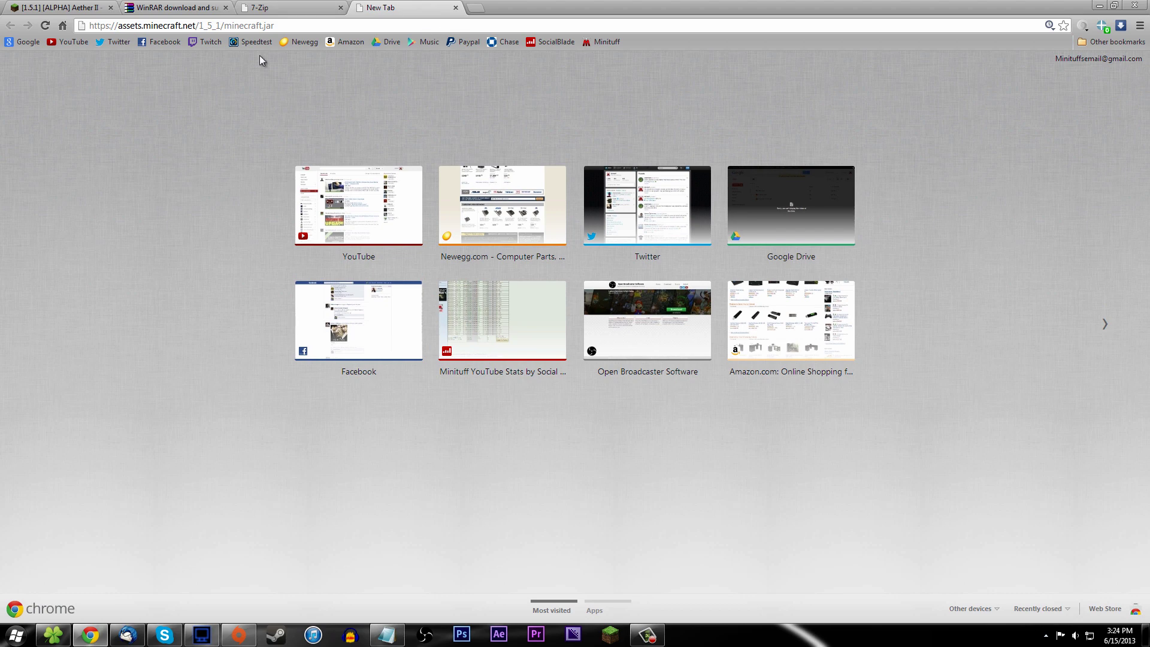
pyautogui.click(455, 7)
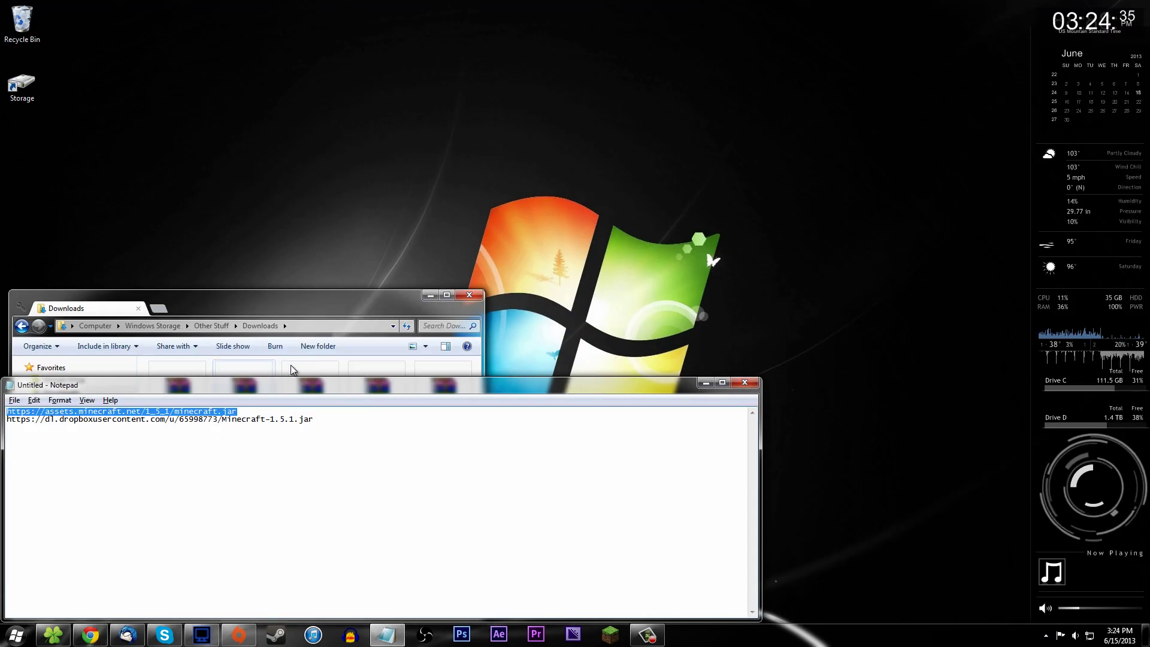
# Review both download links in Notepad, then minimize it.
pyautogui.hotkey('ctrl', 'a')
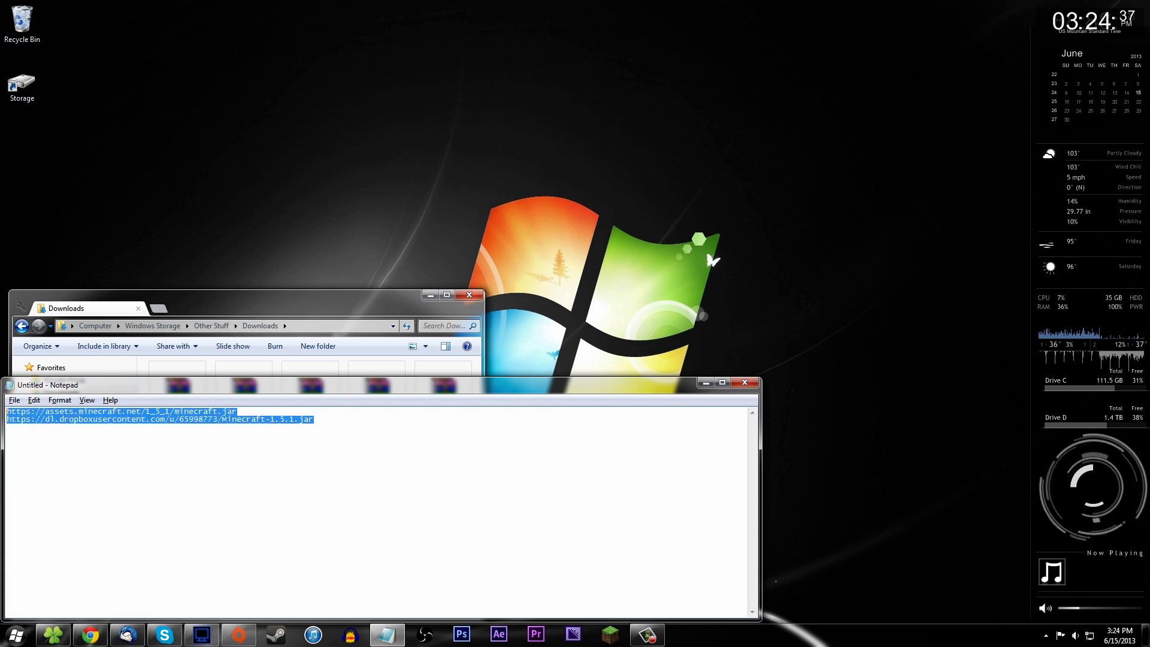
pyautogui.click(392, 499)
pyautogui.moveTo(237, 412); pyautogui.dragTo(16, 412)
pyautogui.moveTo(315, 419); pyautogui.dragTo(7, 419)
pyautogui.click(706, 386)
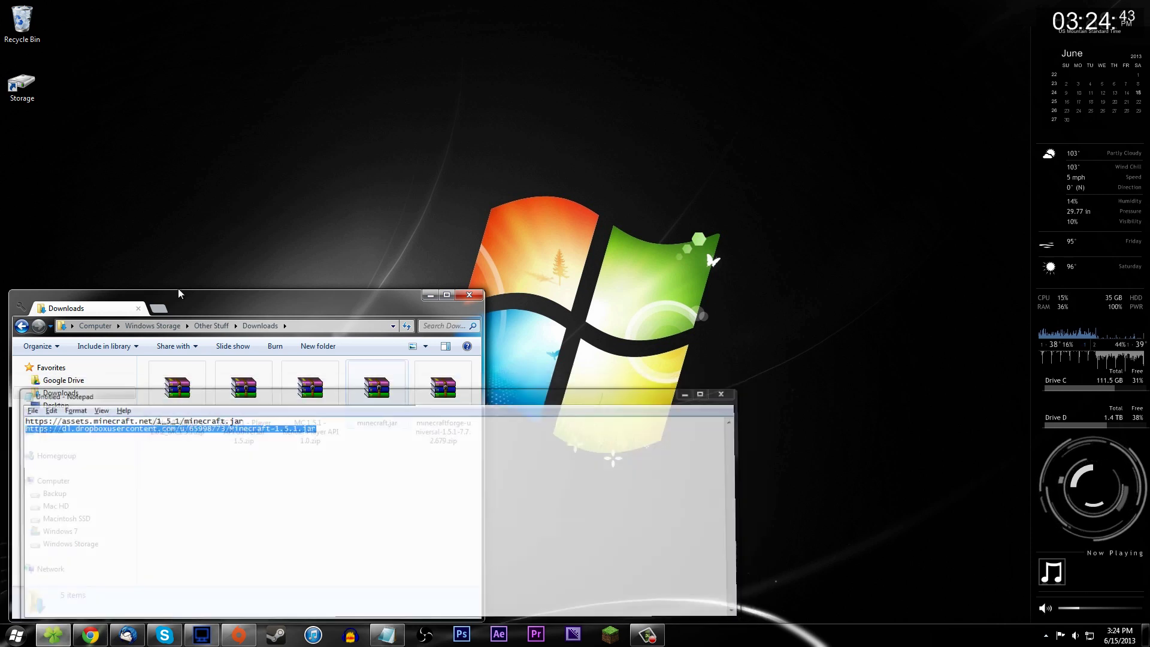
# Select the five install files in Downloads and drag them onto the desktop.
pyautogui.moveTo(329, 301); pyautogui.dragTo(336, 251)
pyautogui.click(183, 350)
pyautogui.click(242, 349)
pyautogui.click(310, 347)
pyautogui.click(377, 348)
pyautogui.click(443, 350)
pyautogui.moveTo(423, 445); pyautogui.dragTo(801, 199)
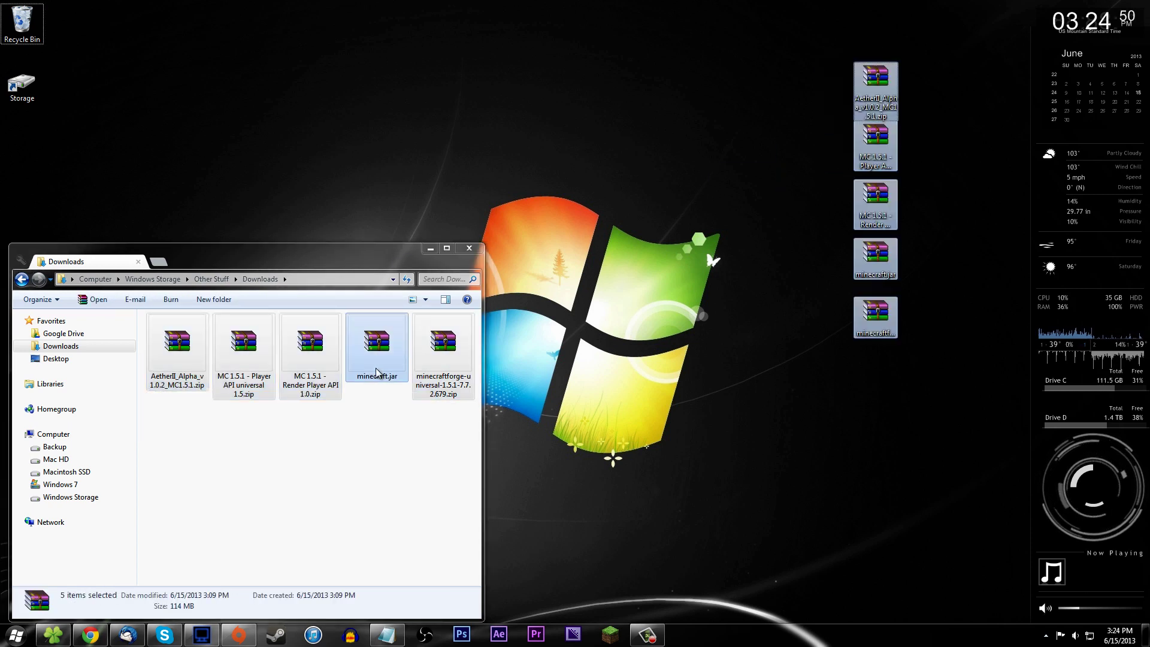
# Close the Downloads window and move the five new desktop icons beside the Windows logo.
pyautogui.click(469, 250)
pyautogui.click(469, 250)
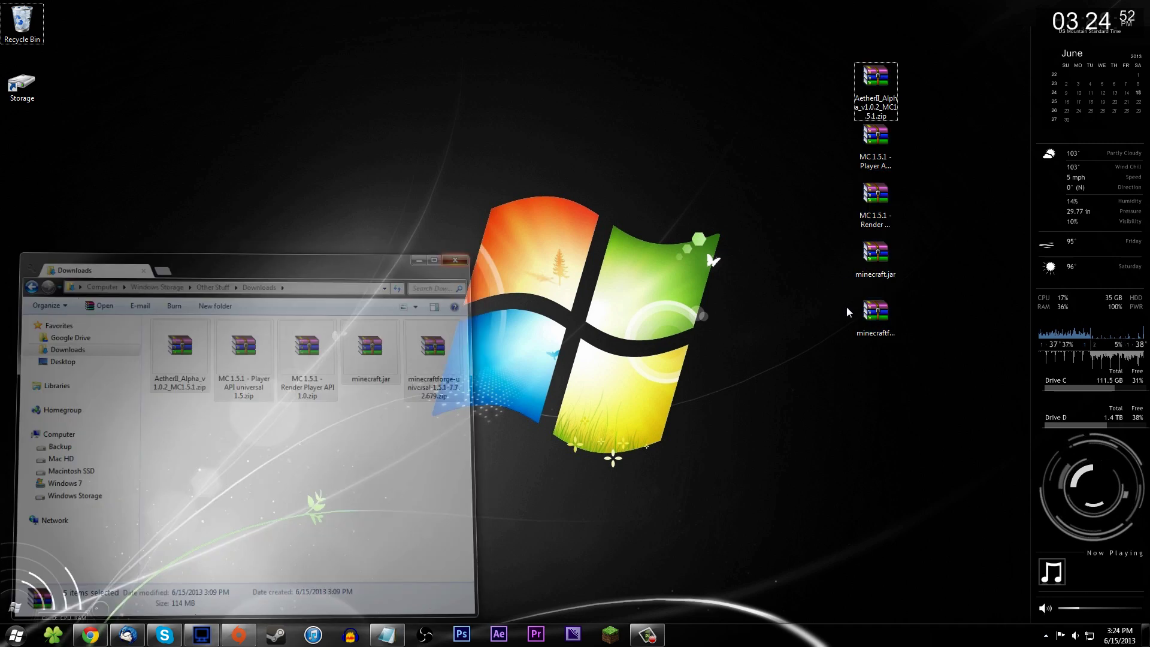
pyautogui.moveTo(835, 66); pyautogui.dragTo(902, 344)
pyautogui.moveTo(869, 103); pyautogui.dragTo(738, 353)
pyautogui.click(675, 498)
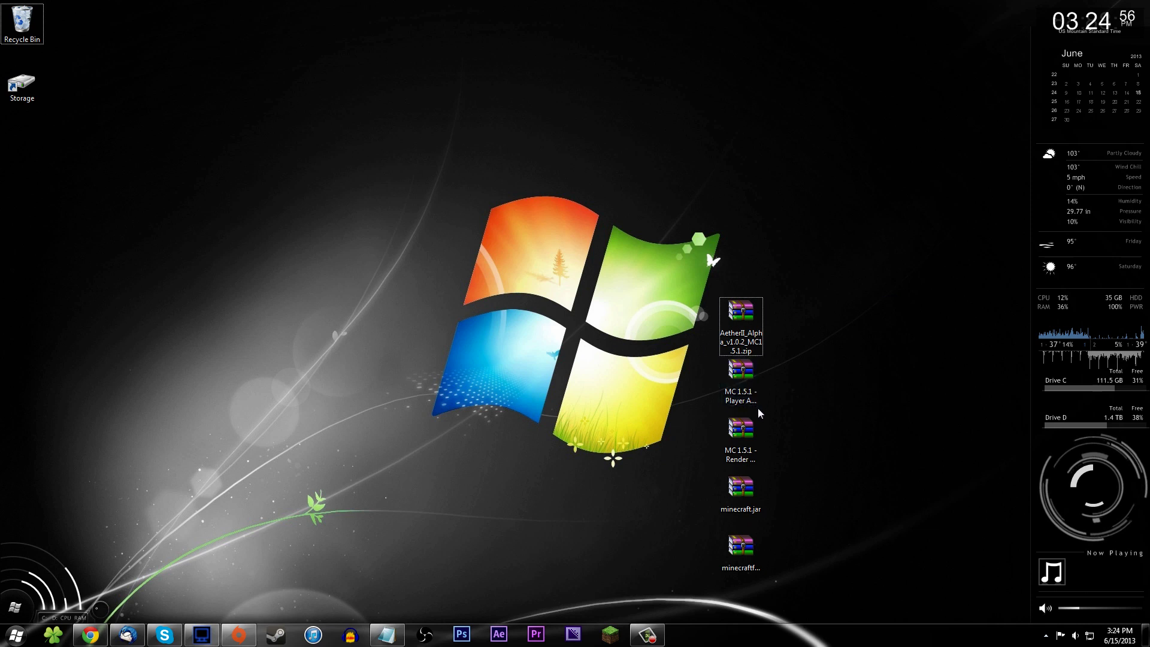
# Order the icons in one column: minecraft.jar, Forge, Player API, Render Player API, Aether zip.
pyautogui.moveTo(746, 491); pyautogui.dragTo(782, 291)
pyautogui.moveTo(741, 546); pyautogui.dragTo(741, 499)
pyautogui.moveTo(736, 318); pyautogui.dragTo(743, 530)
pyautogui.moveTo(758, 368); pyautogui.dragTo(842, 493)
pyautogui.moveTo(741, 488); pyautogui.dragTo(743, 378)
pyautogui.moveTo(836, 494); pyautogui.dragTo(740, 484)
pyautogui.moveTo(749, 429); pyautogui.dragTo(838, 546)
pyautogui.moveTo(767, 506); pyautogui.dragTo(747, 429)
pyautogui.moveTo(831, 547); pyautogui.dragTo(734, 483)
pyautogui.moveTo(785, 312); pyautogui.dragTo(743, 318)
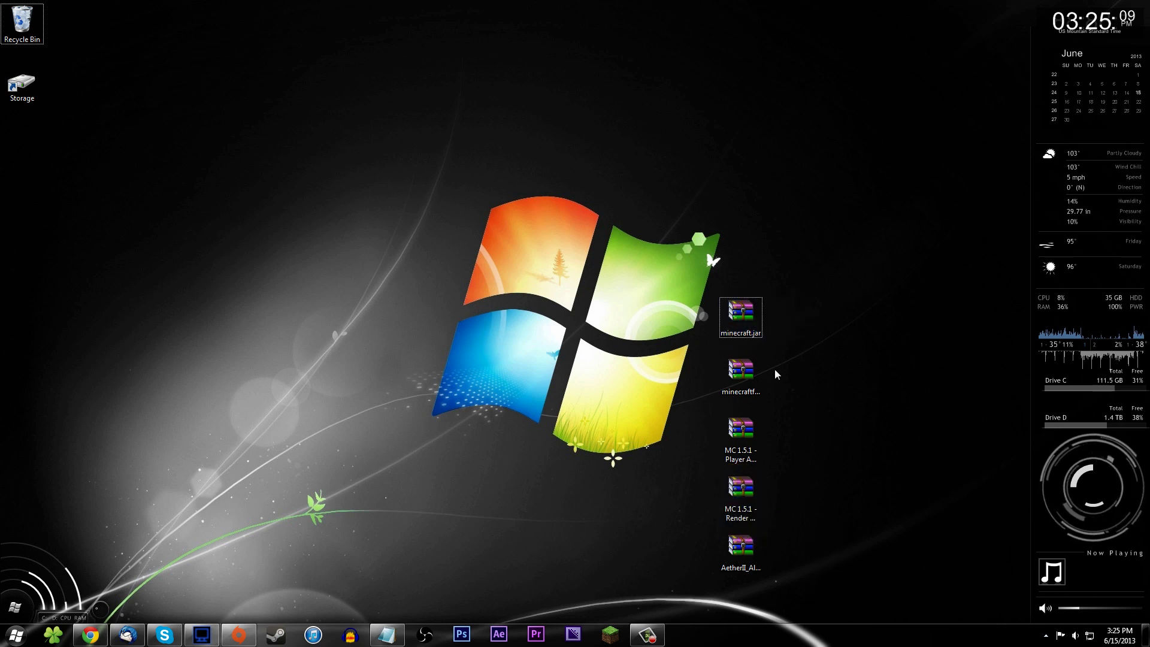
pyautogui.moveTo(737, 219); pyautogui.dragTo(762, 573)
# Check each icon's full name down the column, then select all five install icons.
pyautogui.click(731, 304)
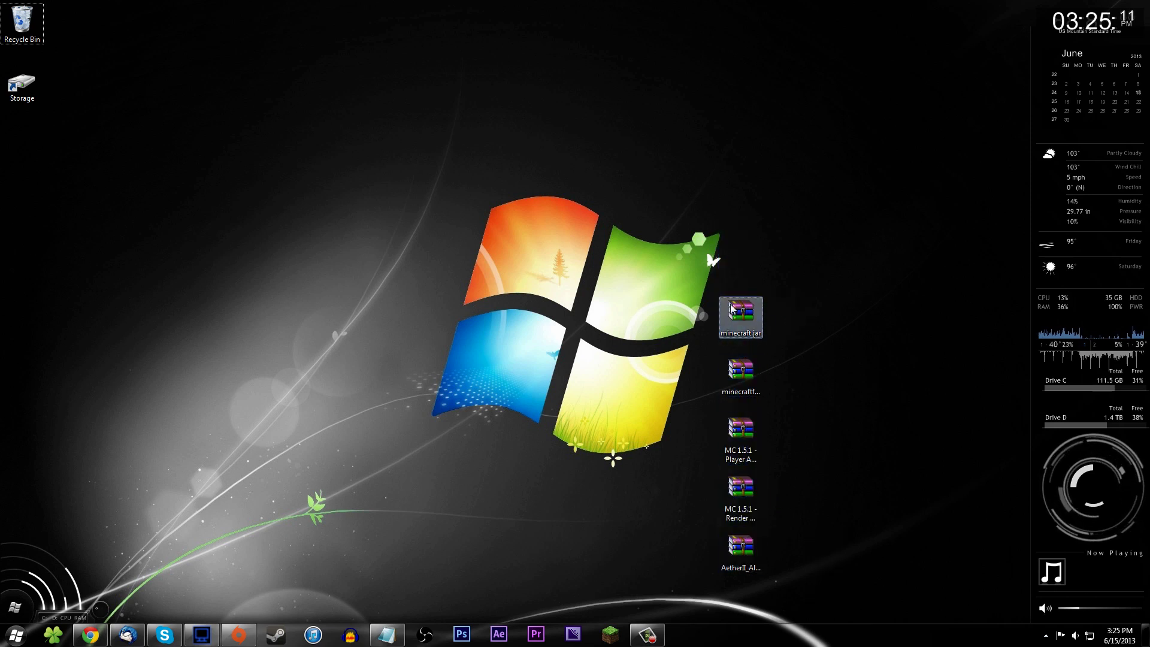
pyautogui.click(738, 372)
pyautogui.click(753, 441)
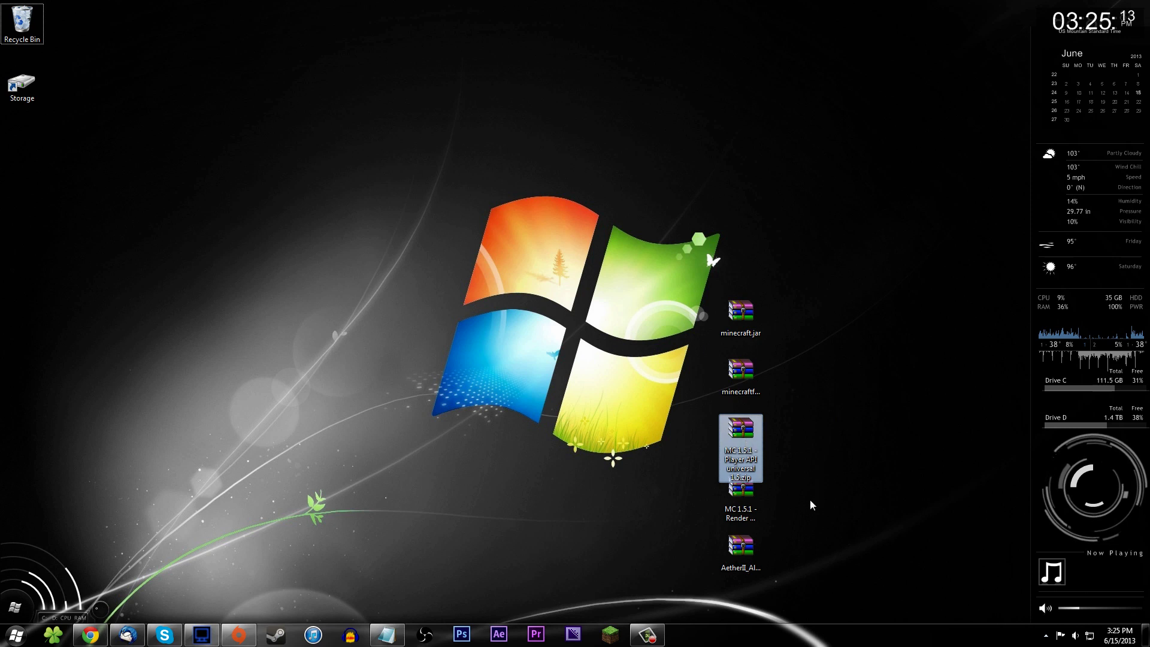
pyautogui.click(736, 494)
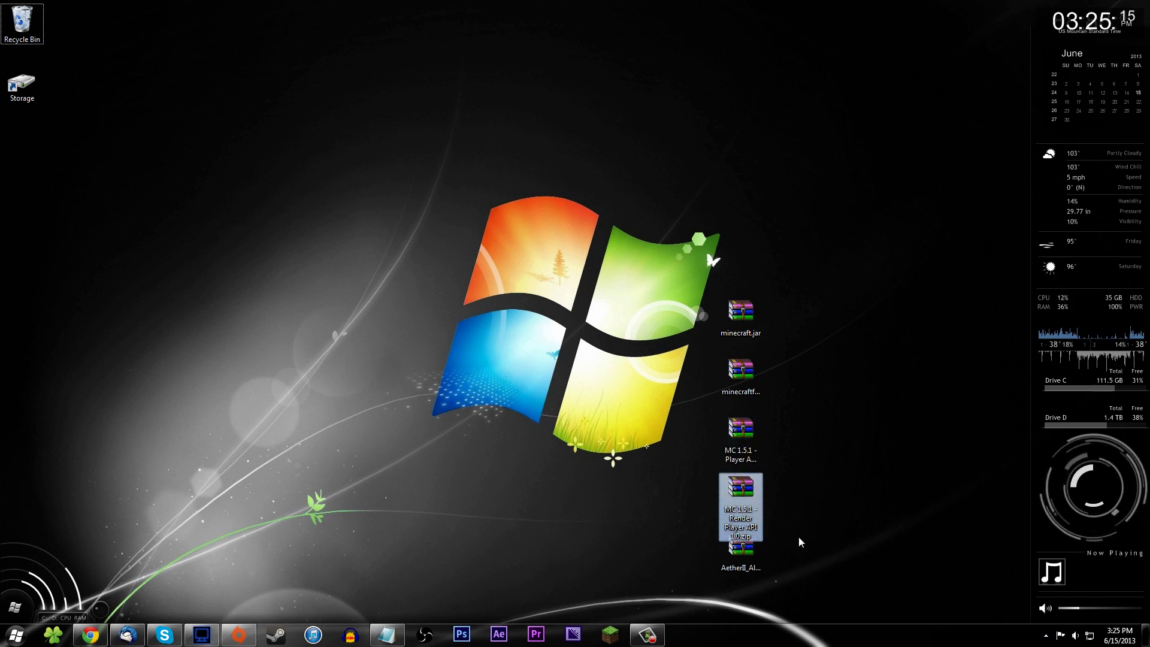
pyautogui.click(741, 560)
pyautogui.click(843, 571)
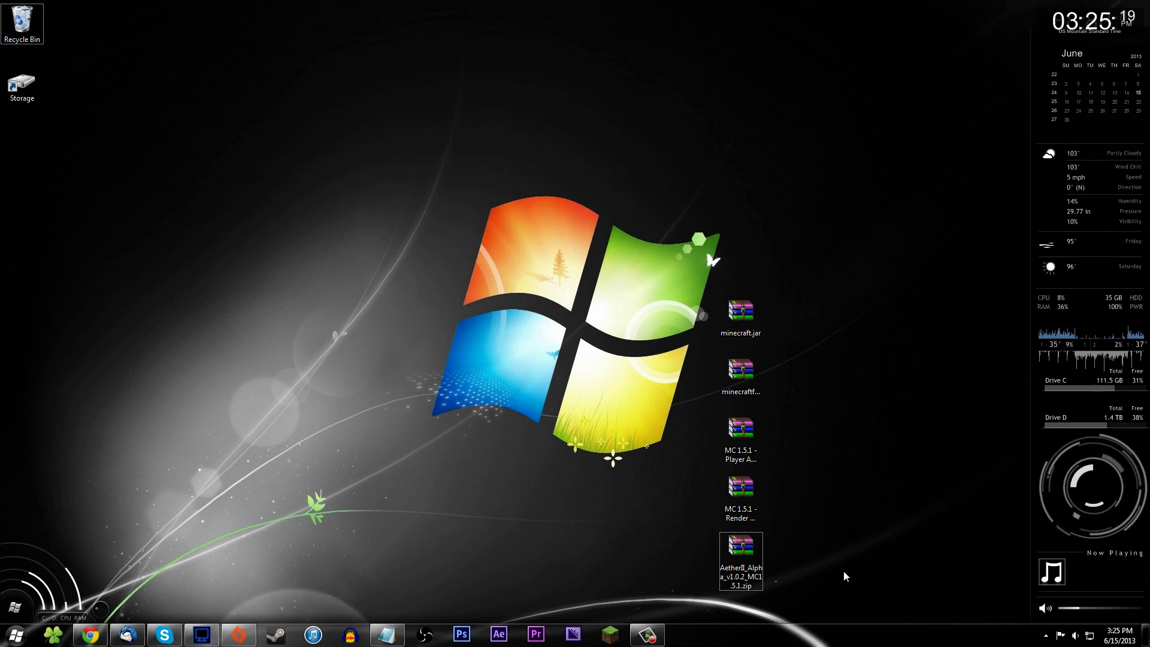
pyautogui.moveTo(747, 260); pyautogui.dragTo(727, 603)
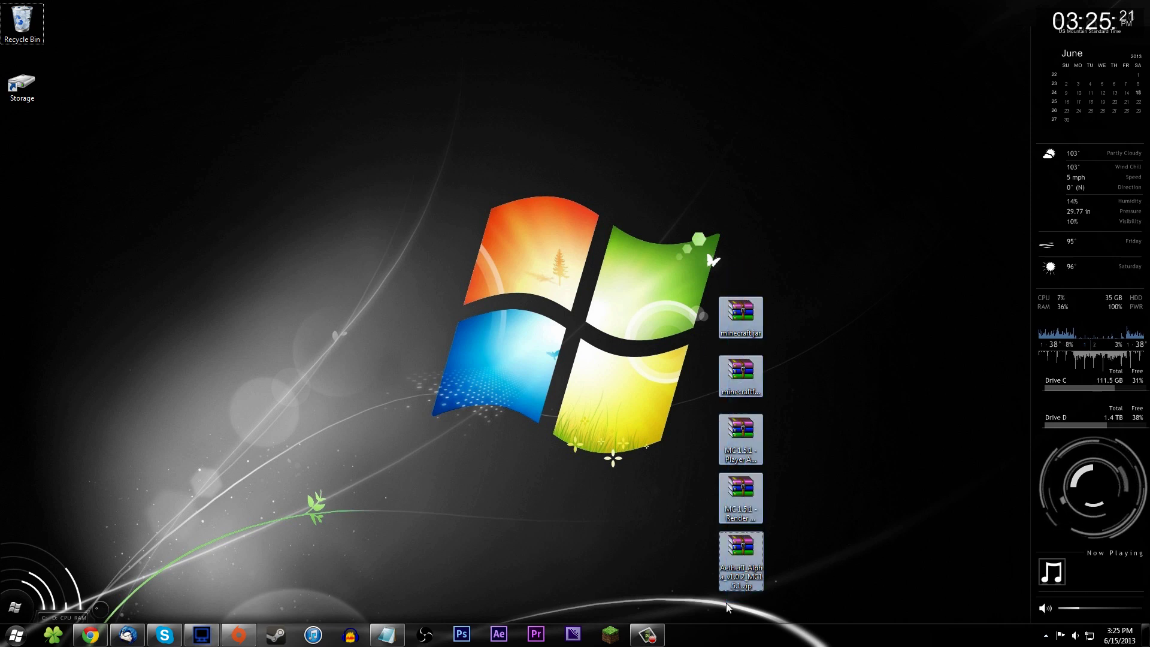